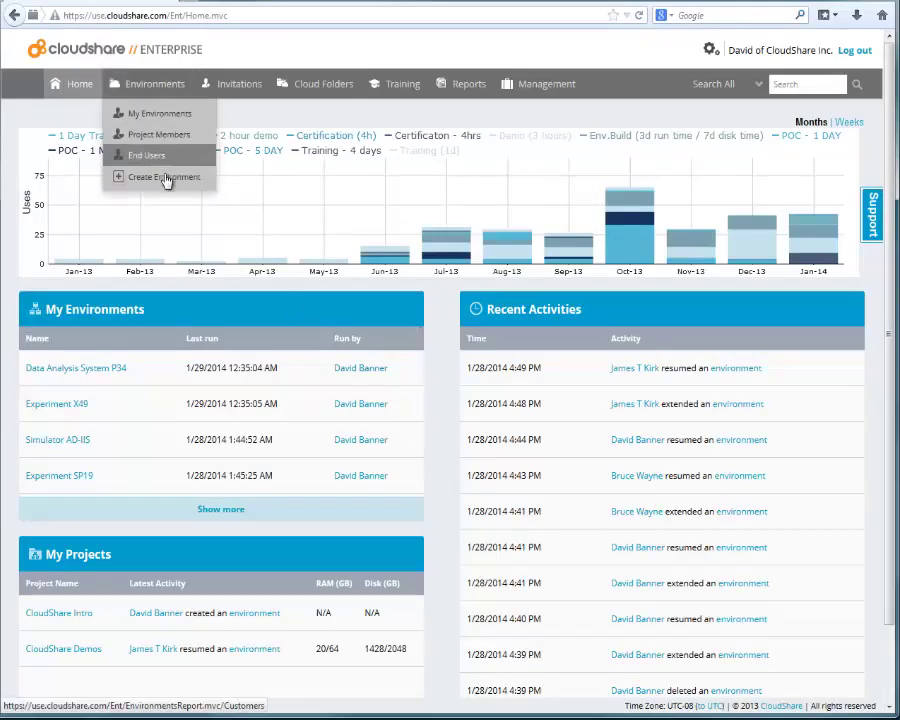
# Create a blank environment named 'Molecular MapReduce'.
pyautogui.click(166, 179)
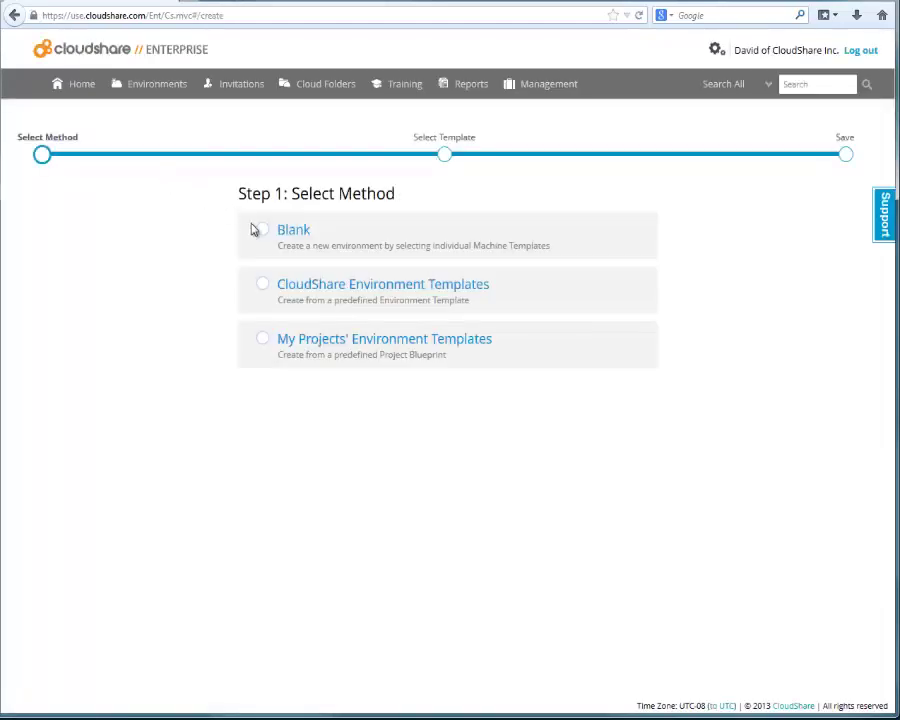
pyautogui.click(262, 232)
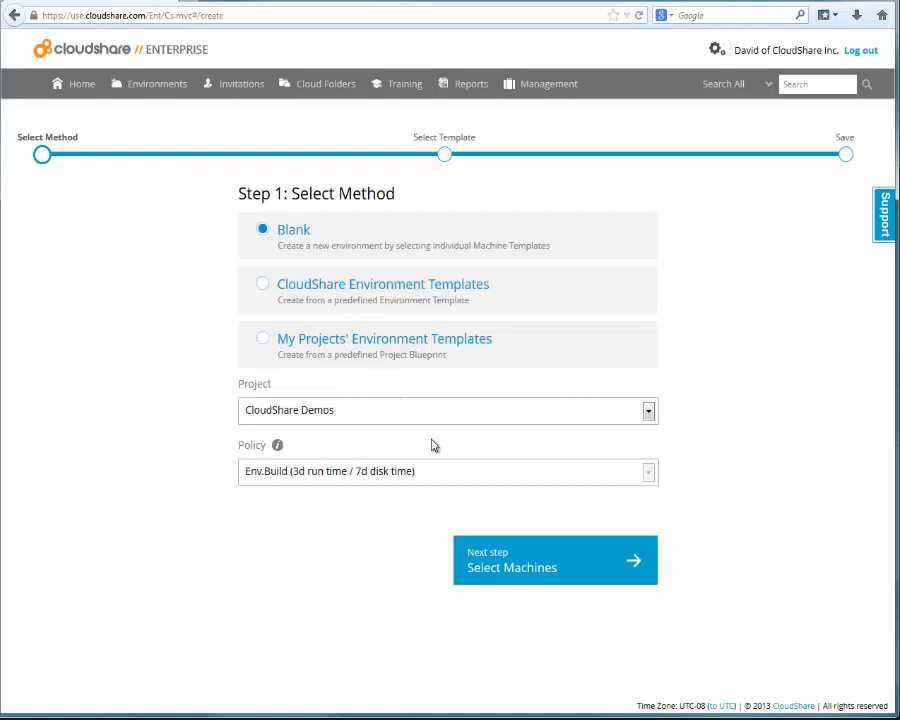
pyautogui.click(540, 568)
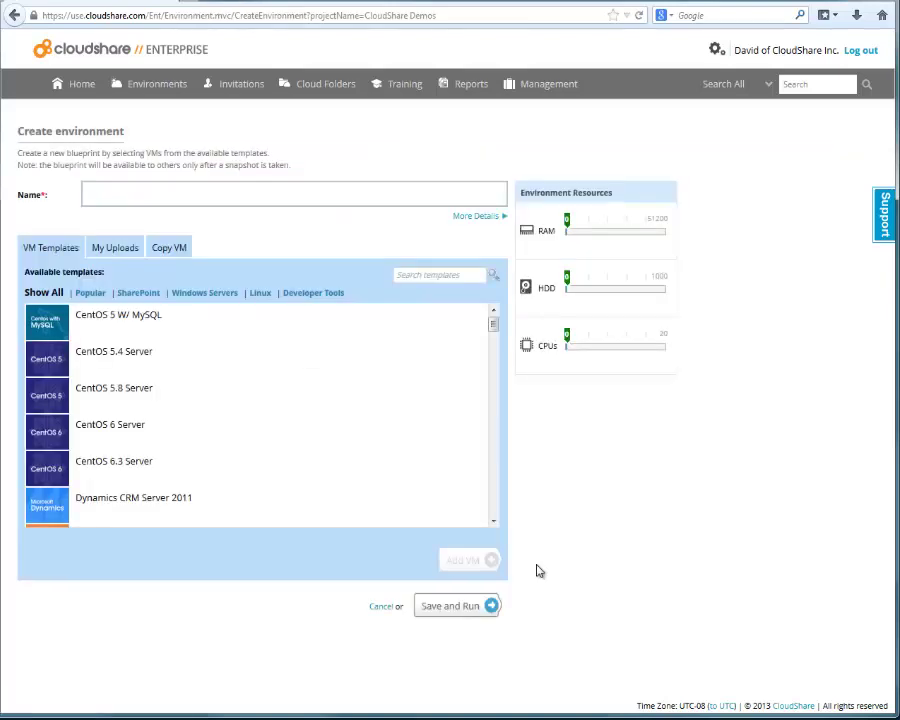
pyautogui.write('Molec')
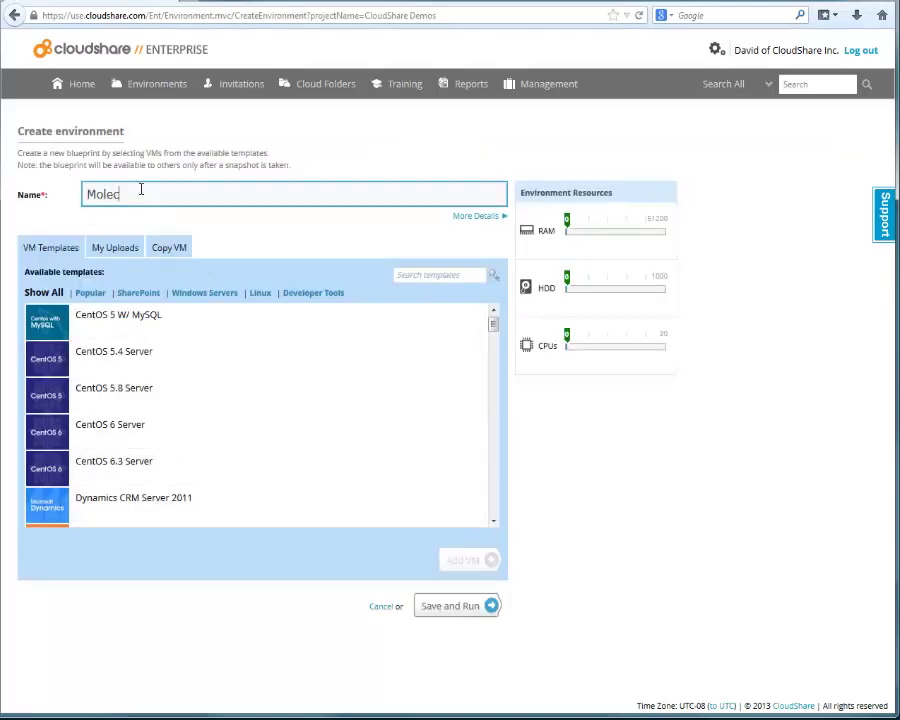
pyautogui.write('ular MapRe')
pyautogui.write('duce')
# Add CentOS 6.3 Server and Windows Server 2008 R2 IIS VMs to the environment.
pyautogui.click(110, 461)
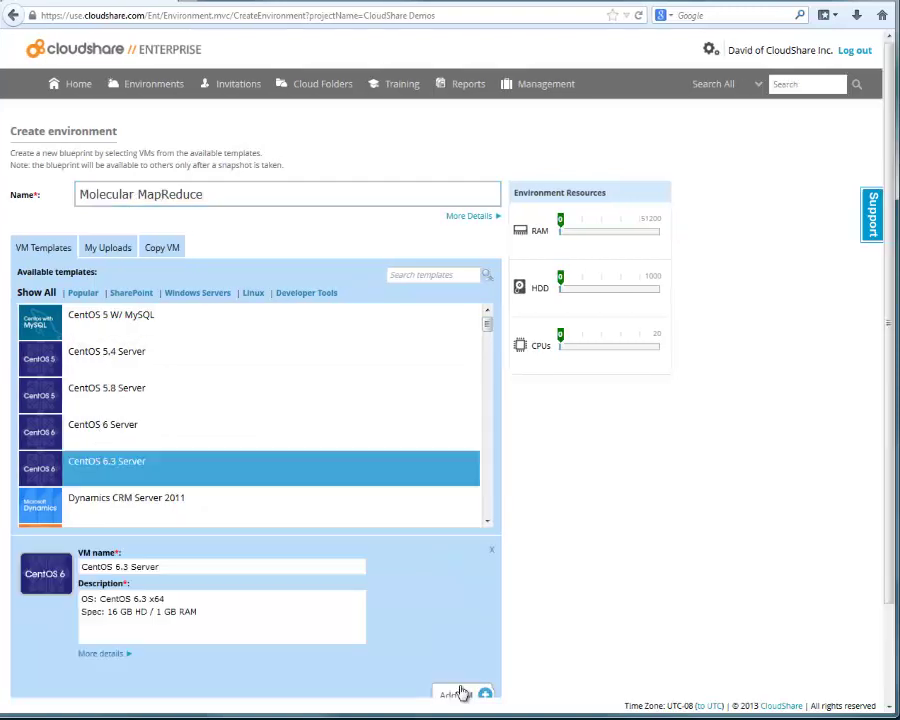
pyautogui.click(462, 688)
pyautogui.click(420, 342)
pyautogui.write('Wi')
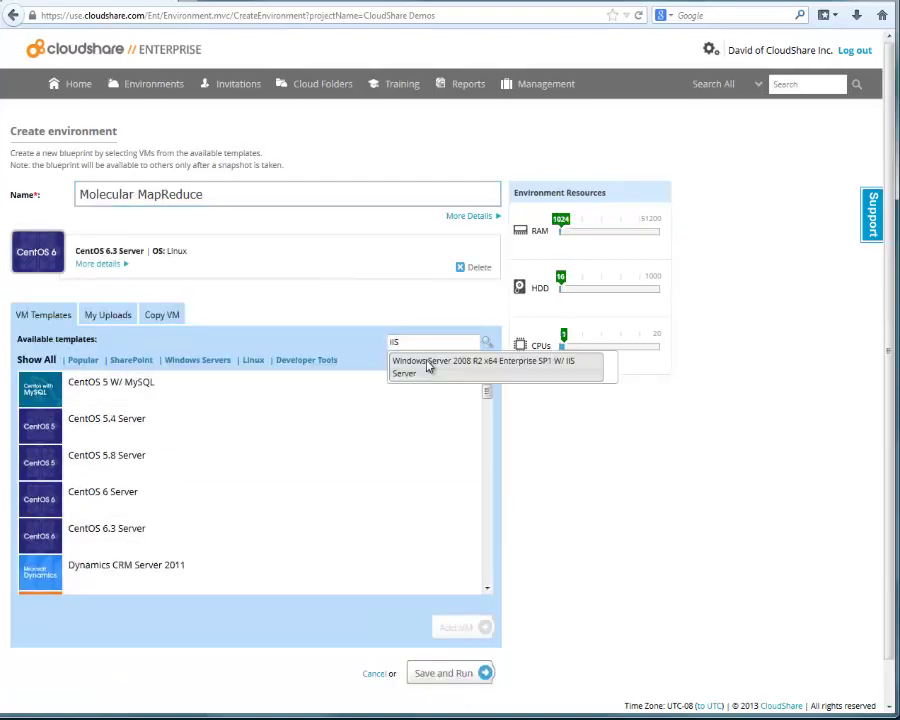
pyautogui.click(300, 416)
pyautogui.click(270, 400)
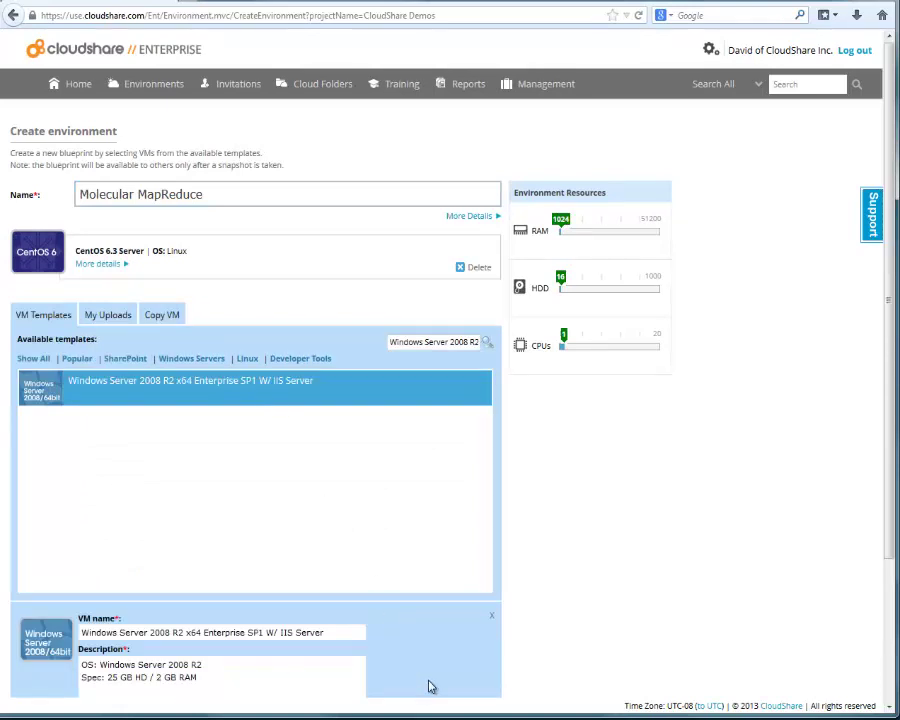
pyautogui.scroll(-3, 430, 686)
pyautogui.click(460, 589)
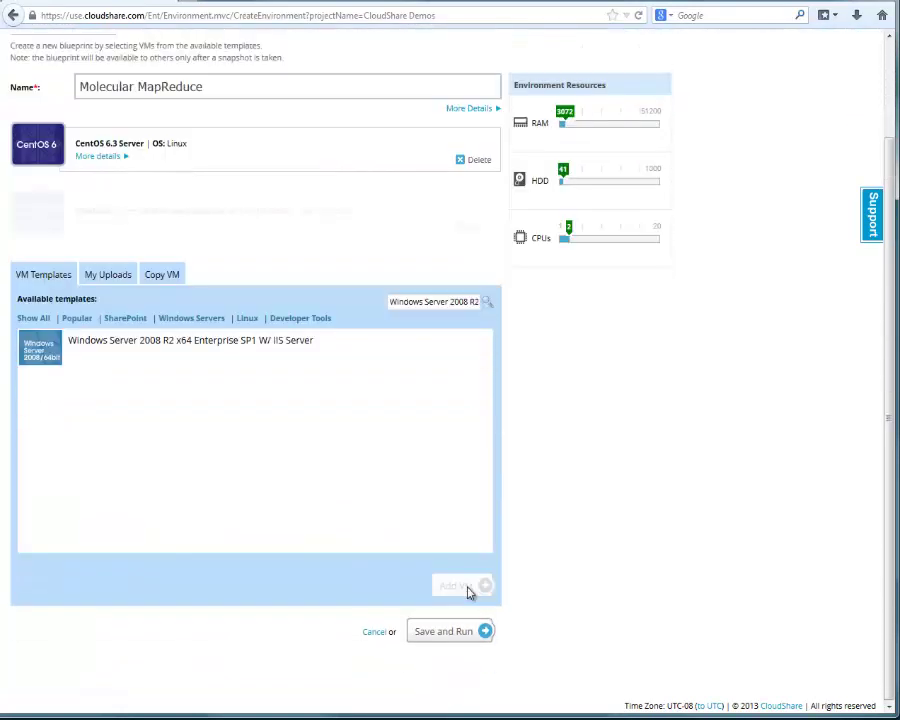
# Save and run Molecular MapReduce and view the Windows Server desktop full screen.
pyautogui.click(450, 632)
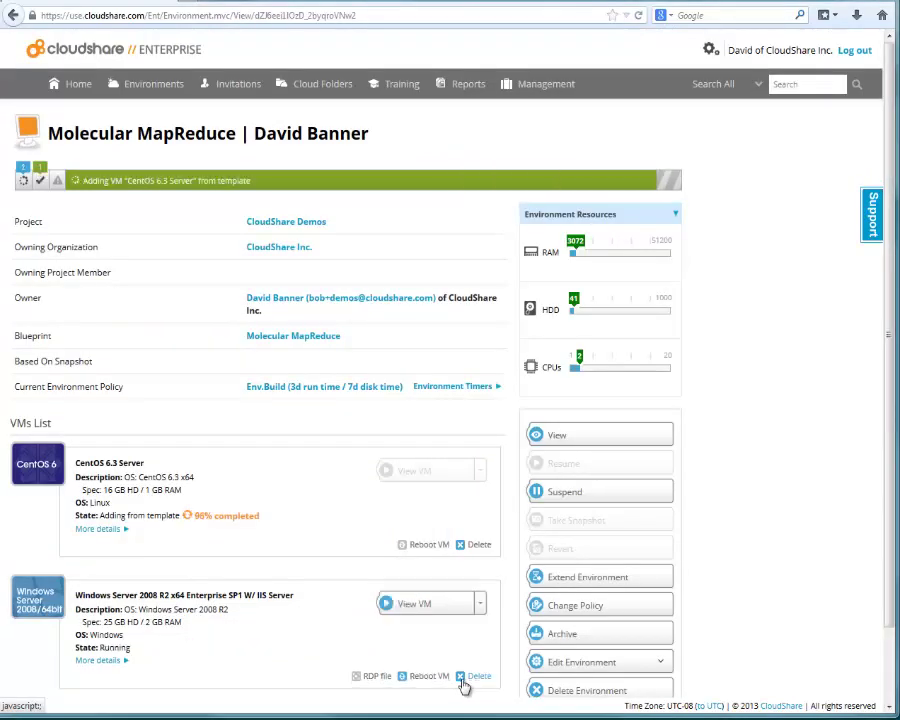
pyautogui.click(418, 606)
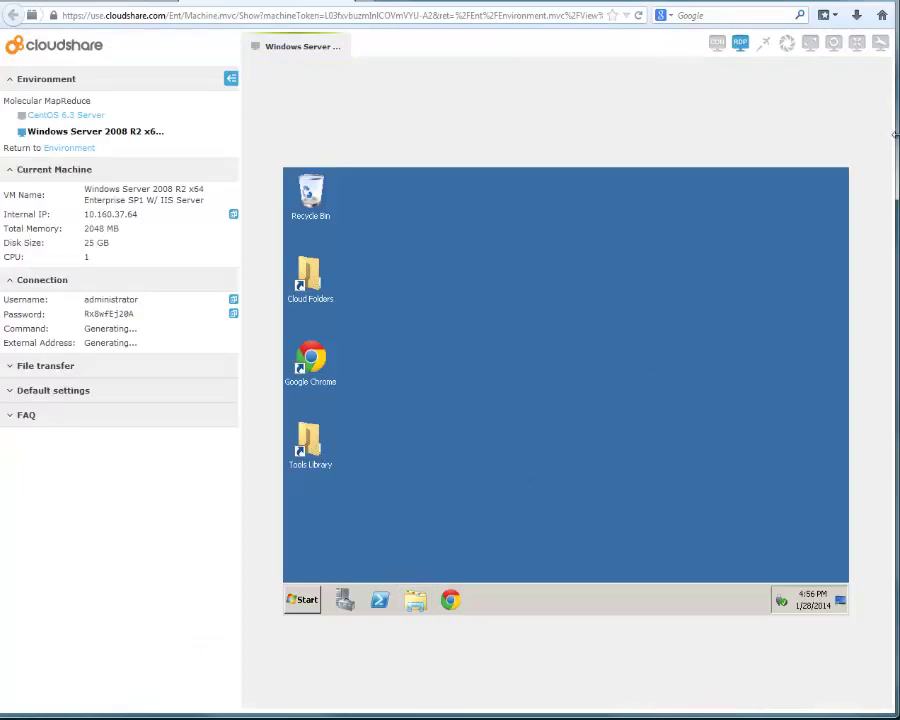
pyautogui.click(787, 42)
# Show Default Web Site in IIS Manager, then browse the CentOS server's administration tools.
pyautogui.click(18, 710)
pyautogui.moveTo(217, 577)
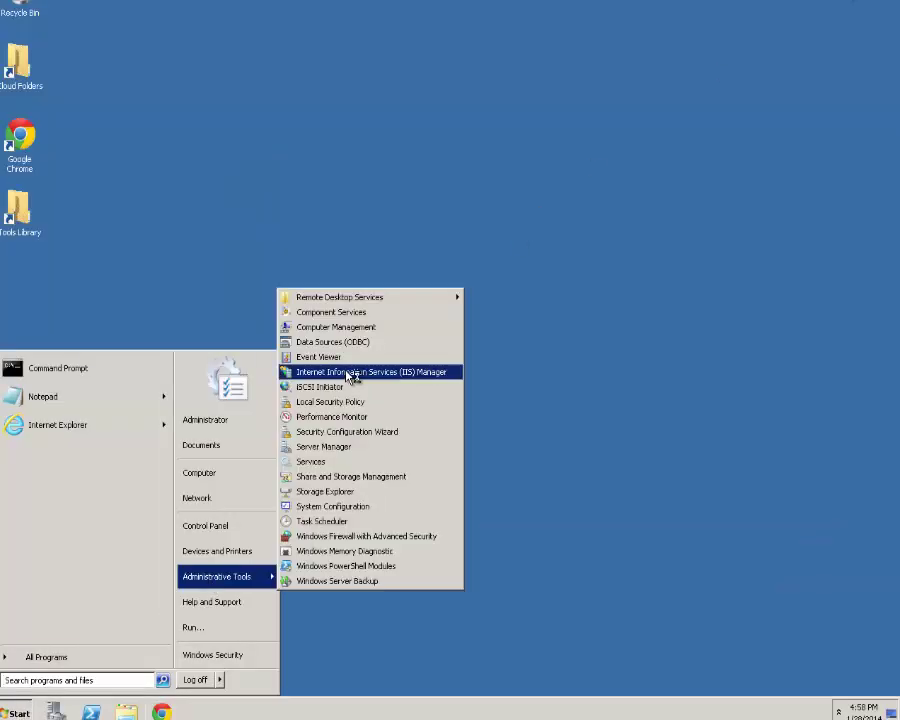
pyautogui.click(352, 372)
pyautogui.click(100, 176)
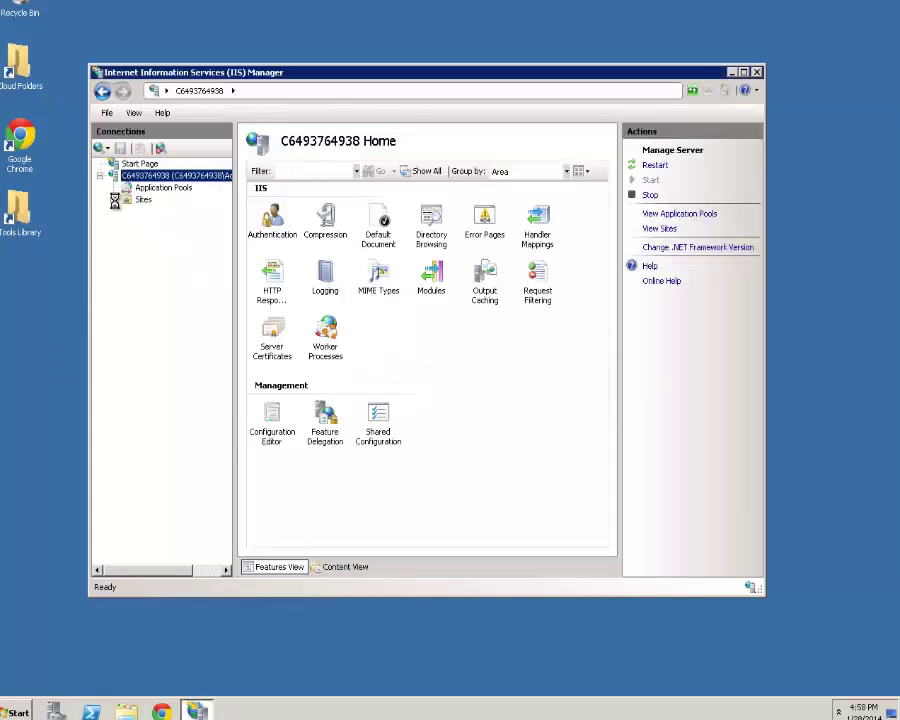
pyautogui.click(113, 199)
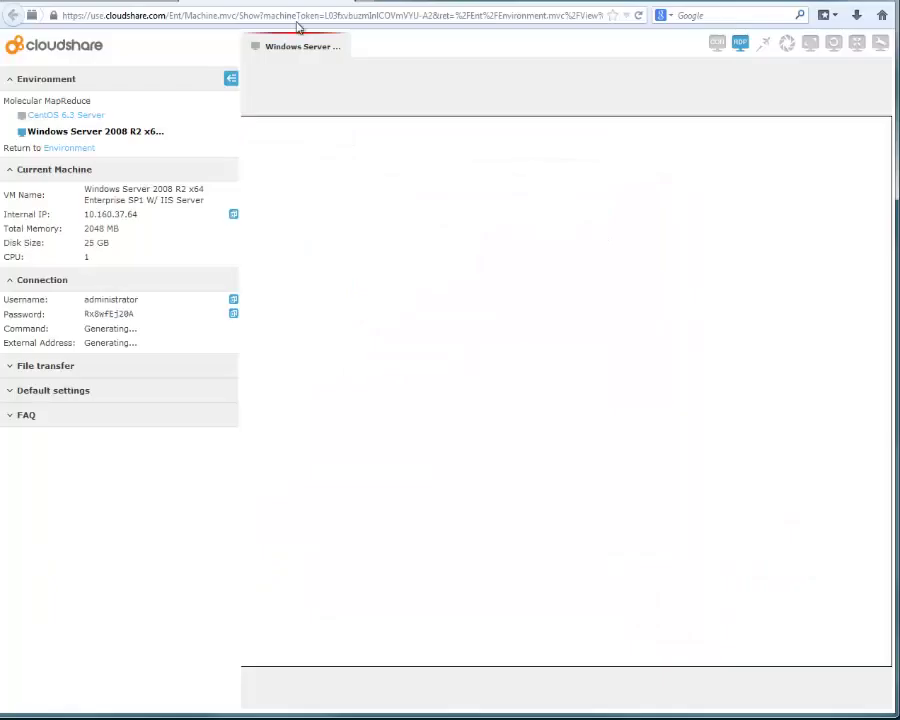
pyautogui.click(72, 116)
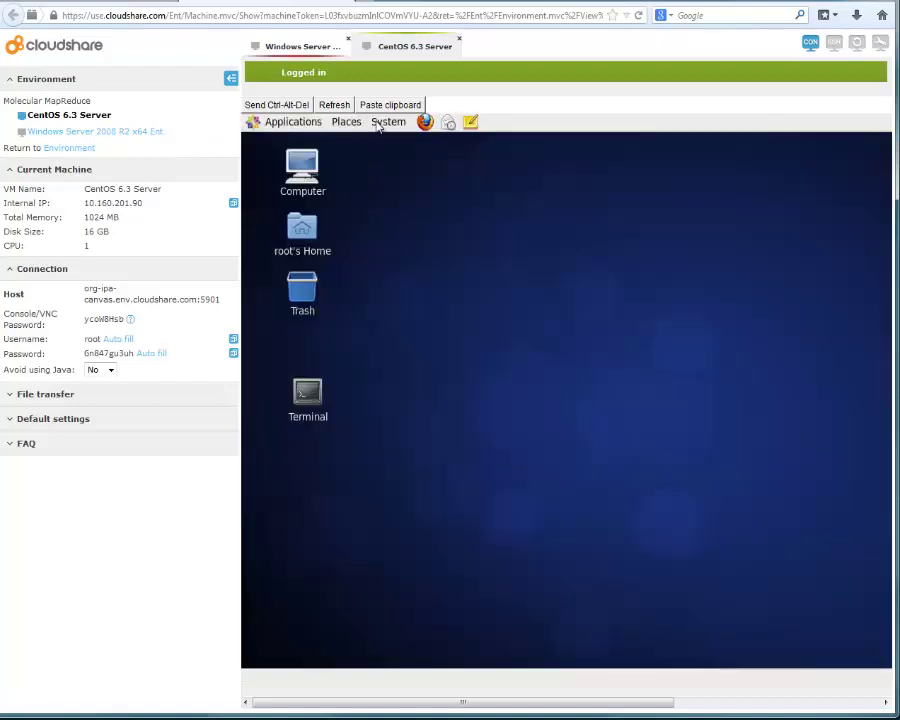
pyautogui.click(381, 125)
pyautogui.moveTo(425, 164)
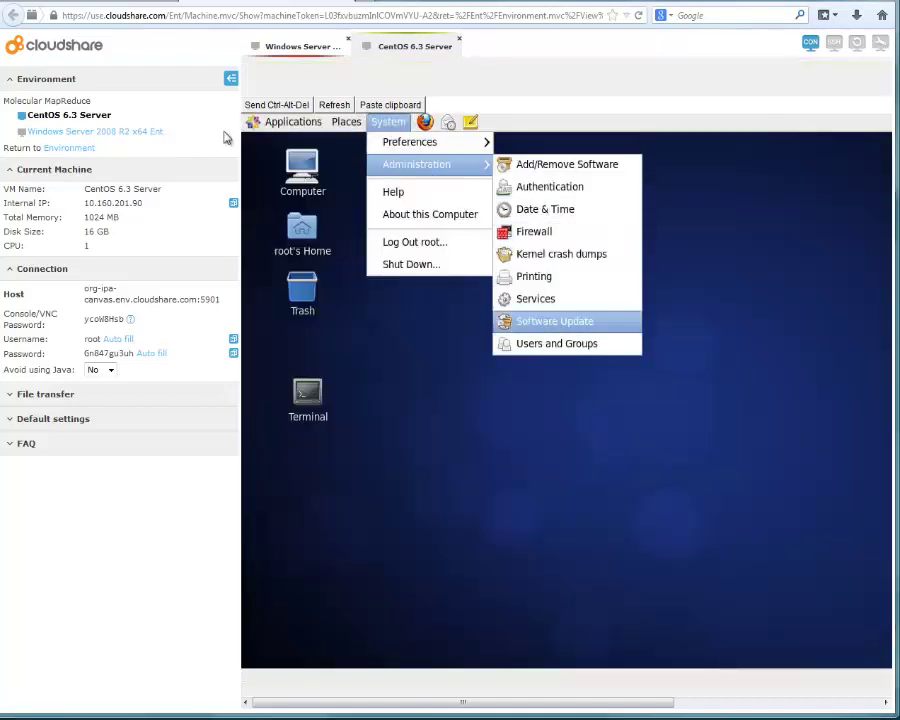
# Take a snapshot of Molecular MapReduce with the description 'Initial Turnup'.
pyautogui.click(60, 150)
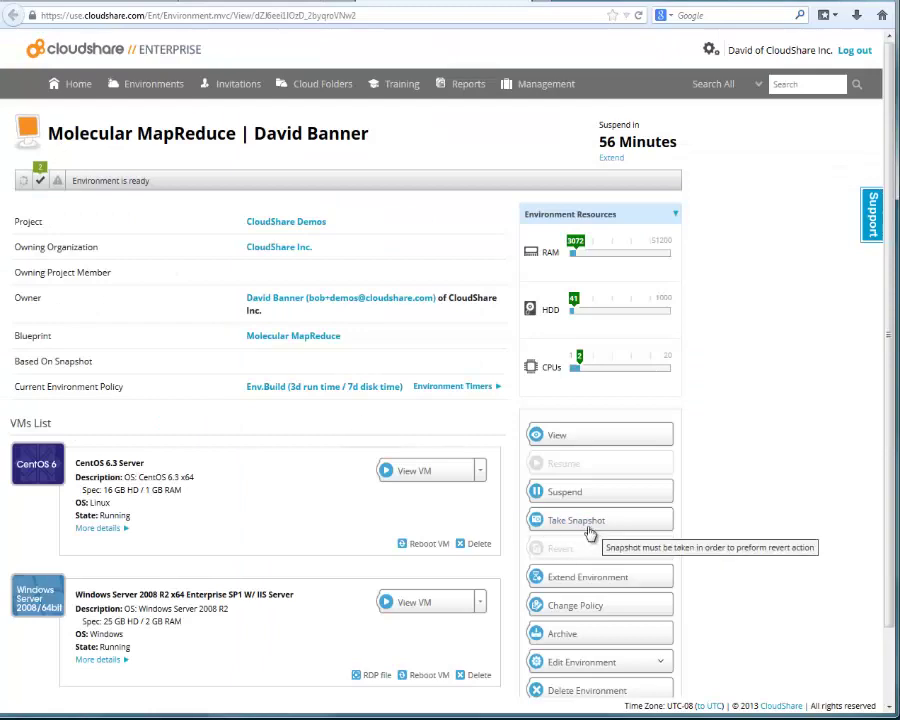
pyautogui.click(589, 528)
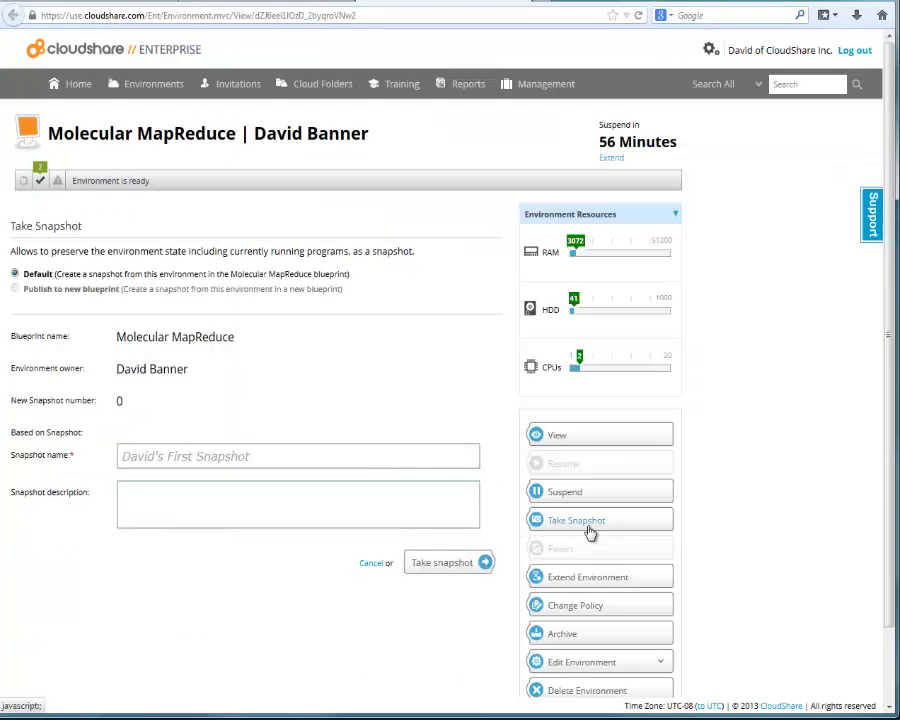
pyautogui.click(395, 518)
pyautogui.write('In')
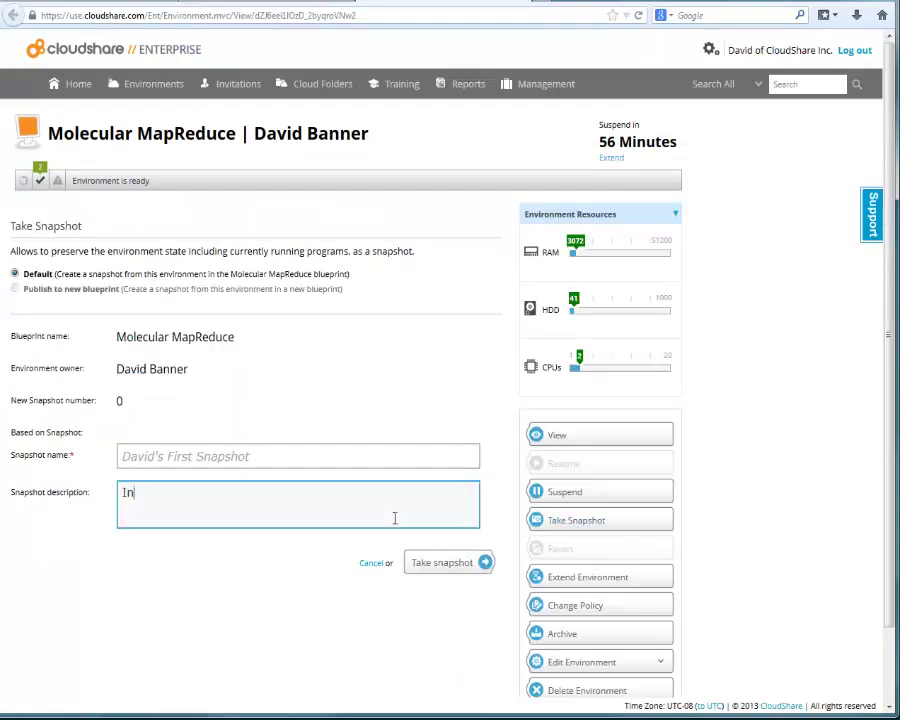
pyautogui.write('itial Turnup')
pyautogui.click(462, 566)
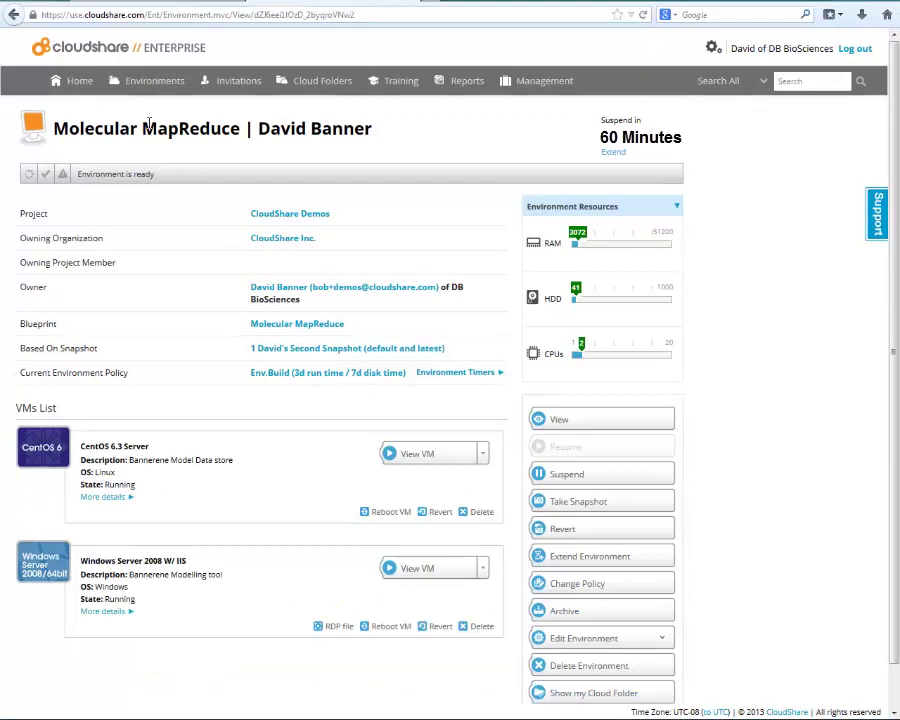
# Check Molecular MapReduce under My Environments, then return to the Home dashboard.
pyautogui.click(126, 108)
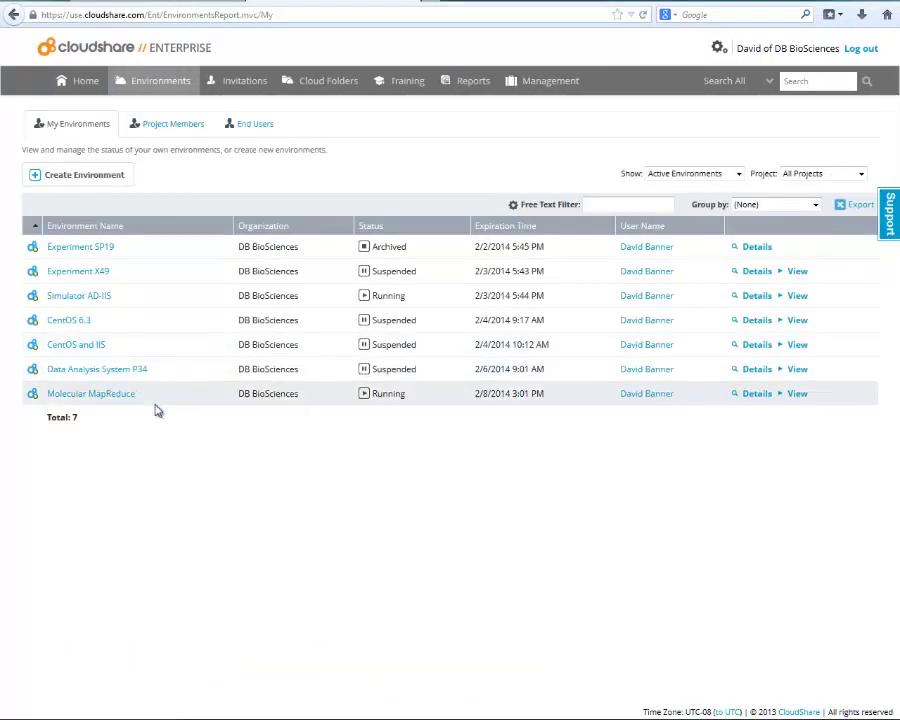
pyautogui.click(82, 81)
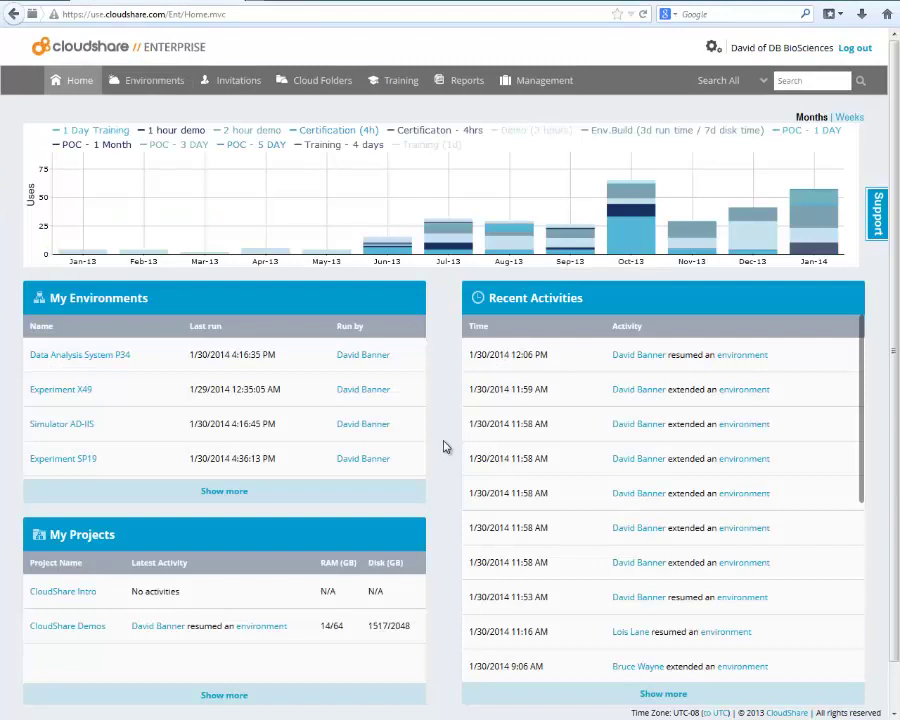
pyautogui.moveTo(238, 81)
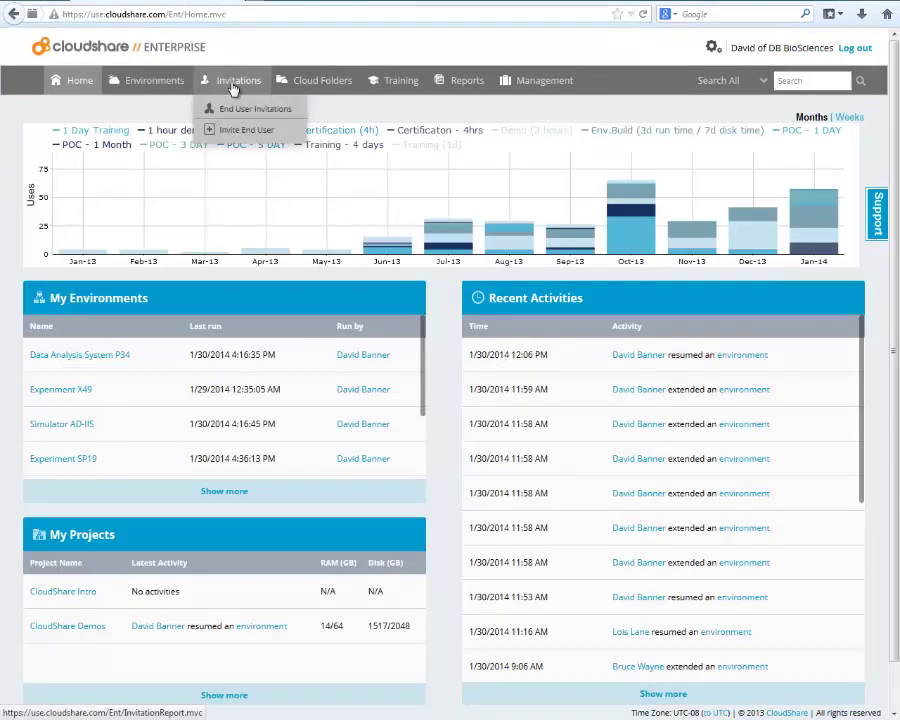
# Start an end-user invitation for the Molecular MapReduce blueprint and enter the invitee's e-mail.
pyautogui.click(238, 131)
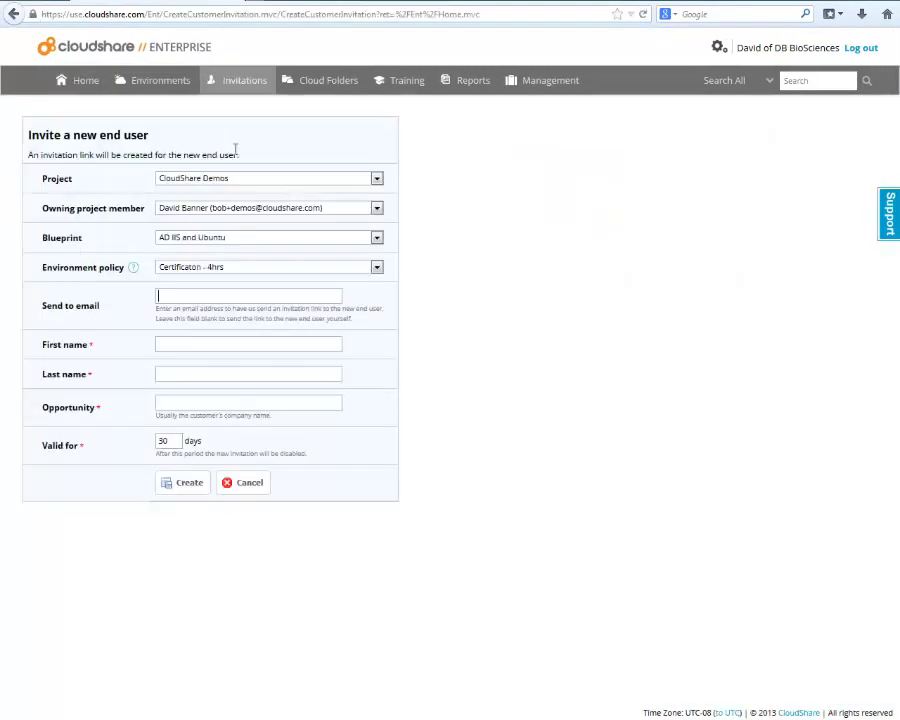
pyautogui.click(228, 240)
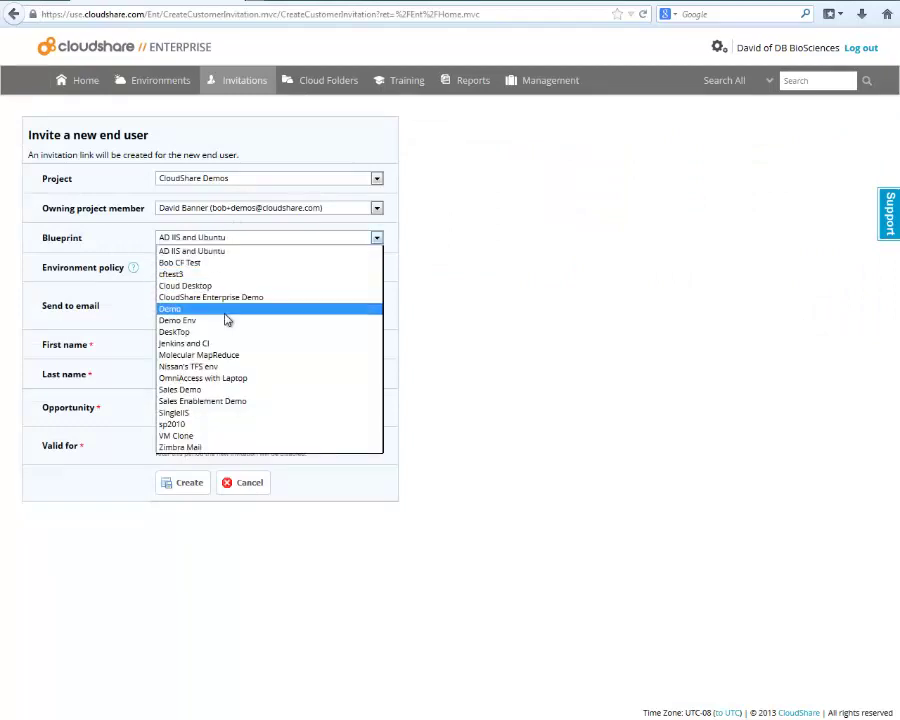
pyautogui.click(200, 355)
pyautogui.click(190, 295)
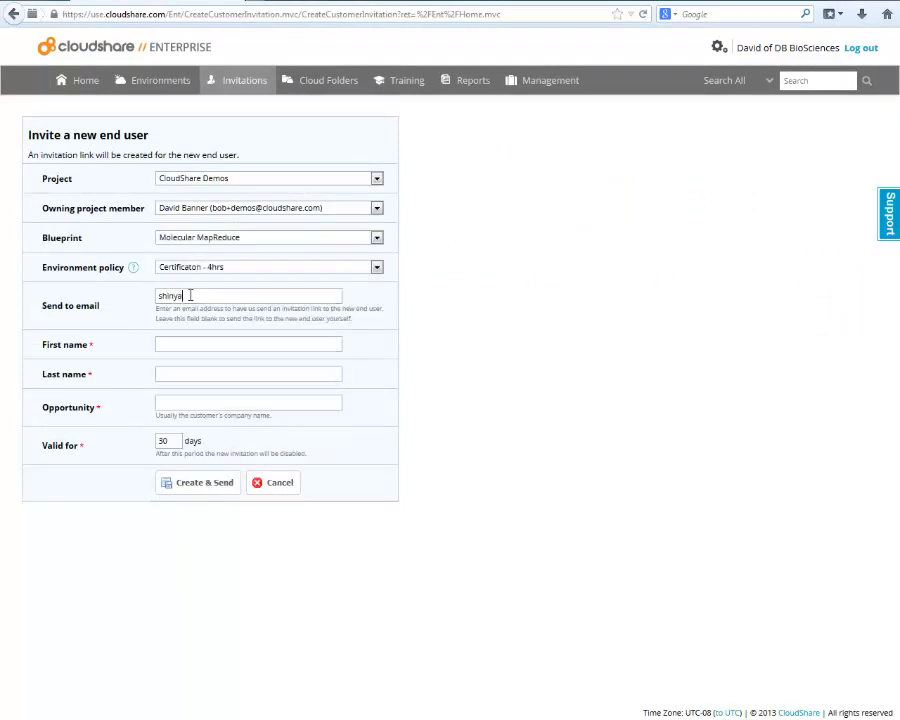
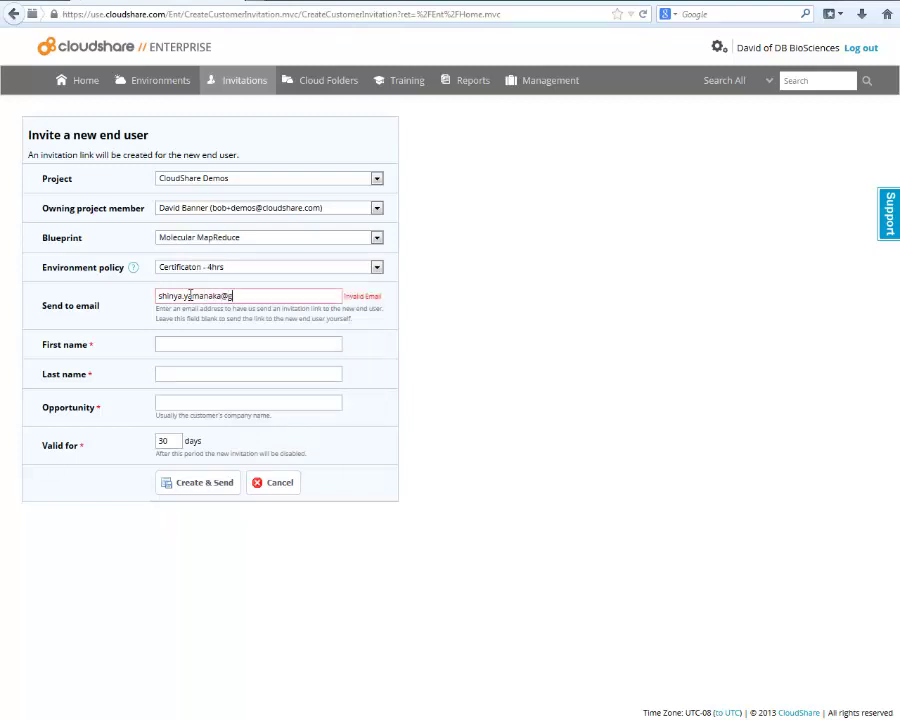
# Fill in the prospect's first and last name and the opportunity 'evaluate'.
pyautogui.press('Tab')
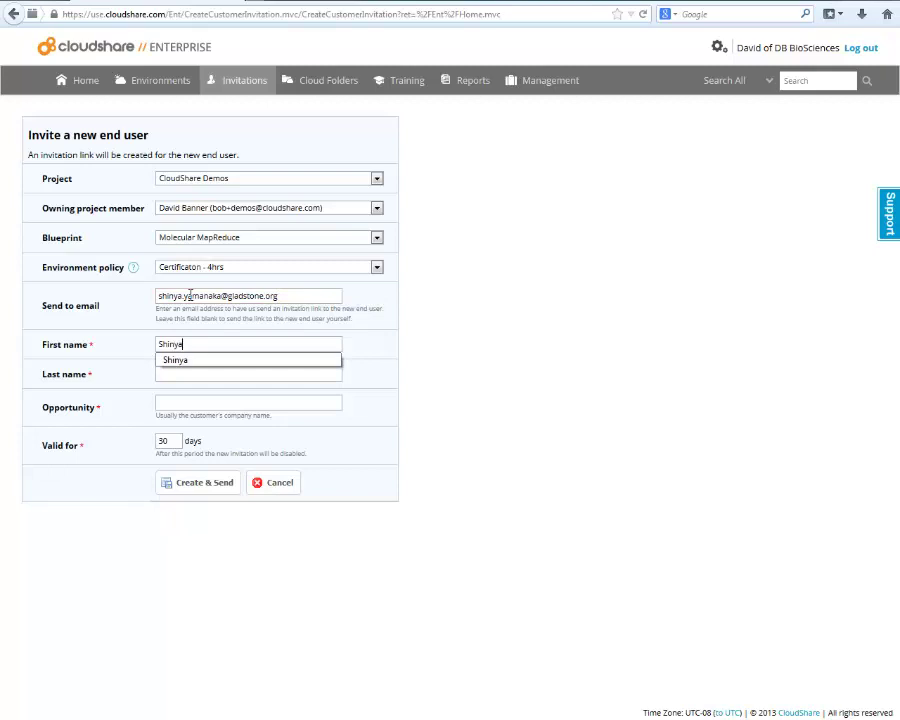
pyautogui.press('Tab')
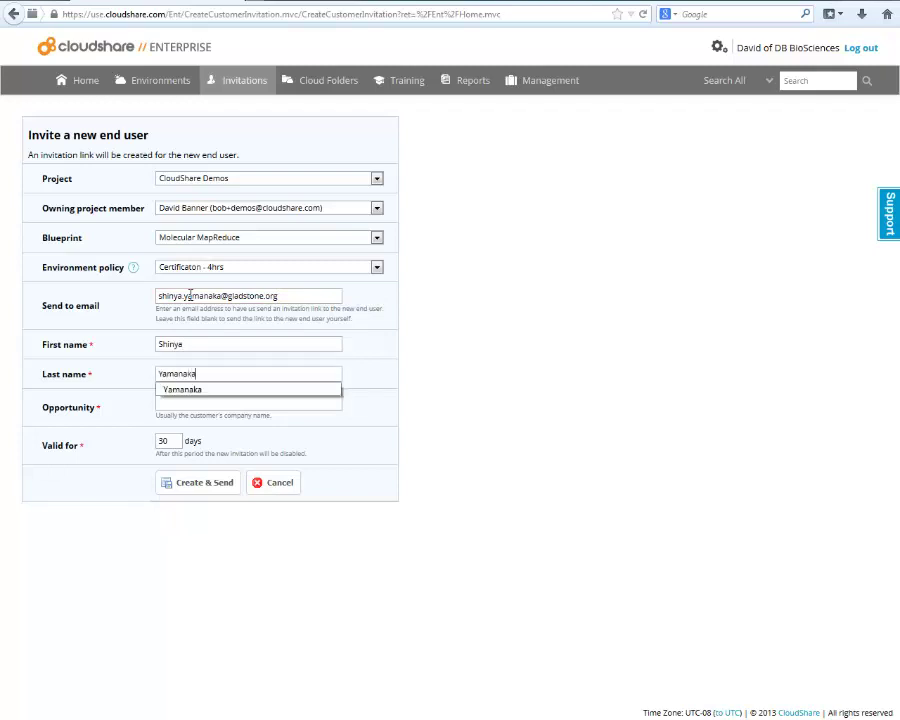
pyautogui.press('Tab')
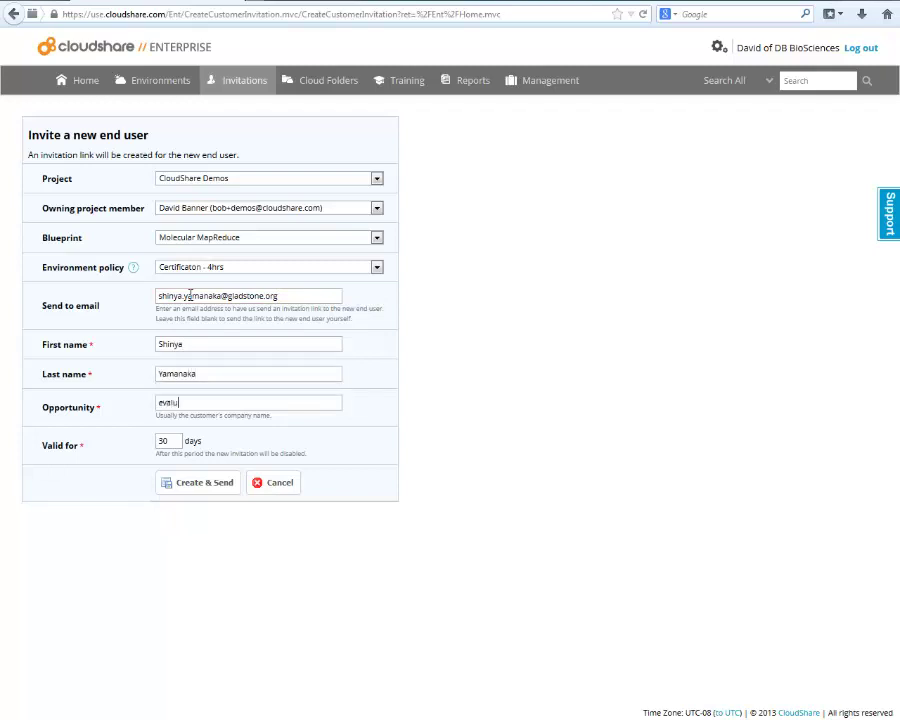
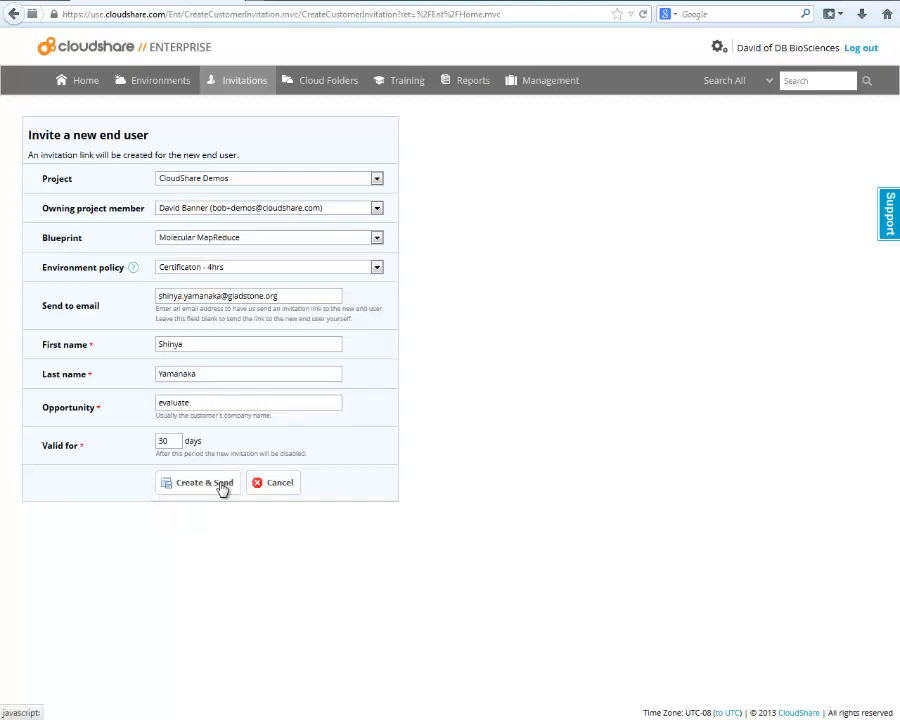
# Send the first invitation and begin a second one for the Molecular MapReduce blueprint.
pyautogui.click(221, 487)
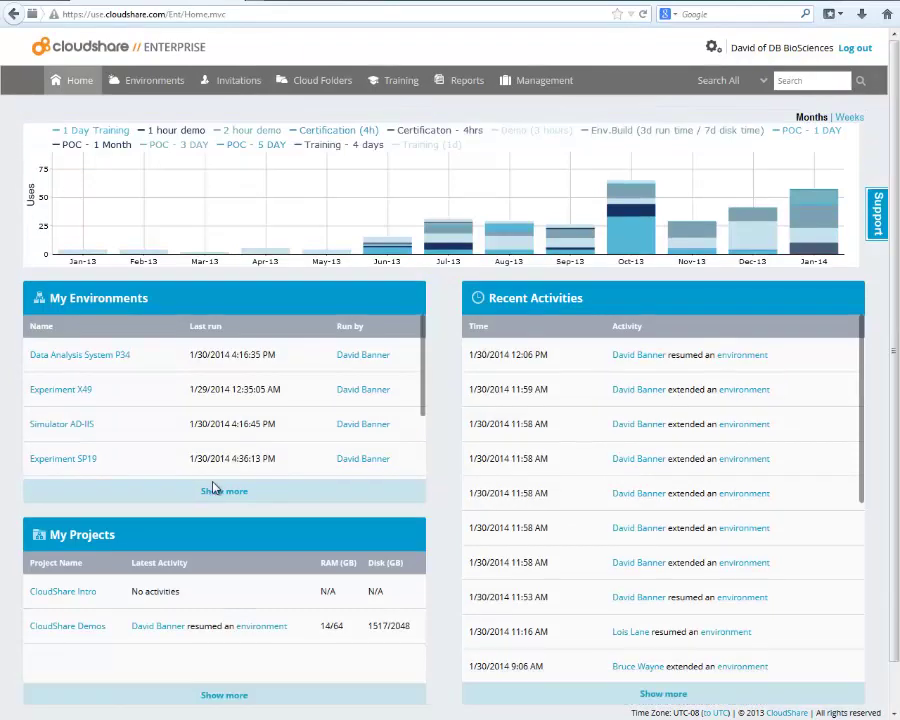
pyautogui.moveTo(232, 80)
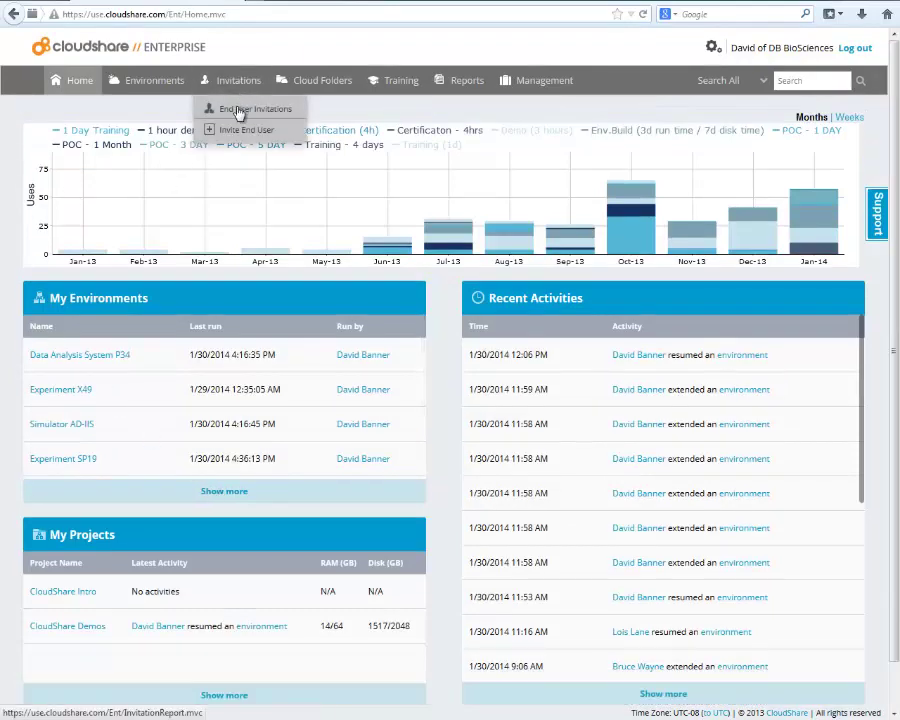
pyautogui.click(239, 112)
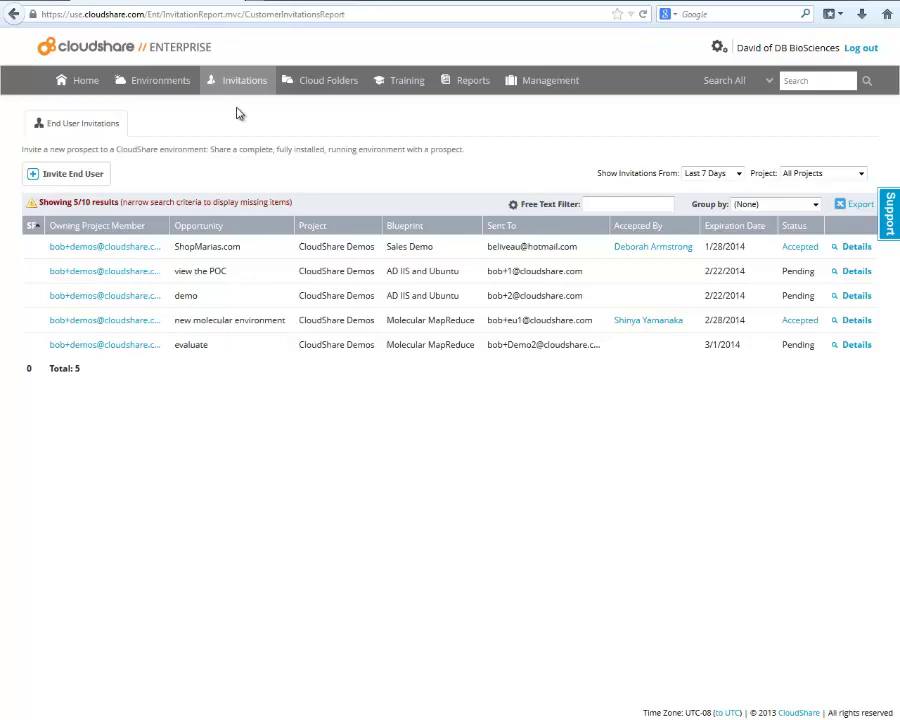
pyautogui.click(73, 177)
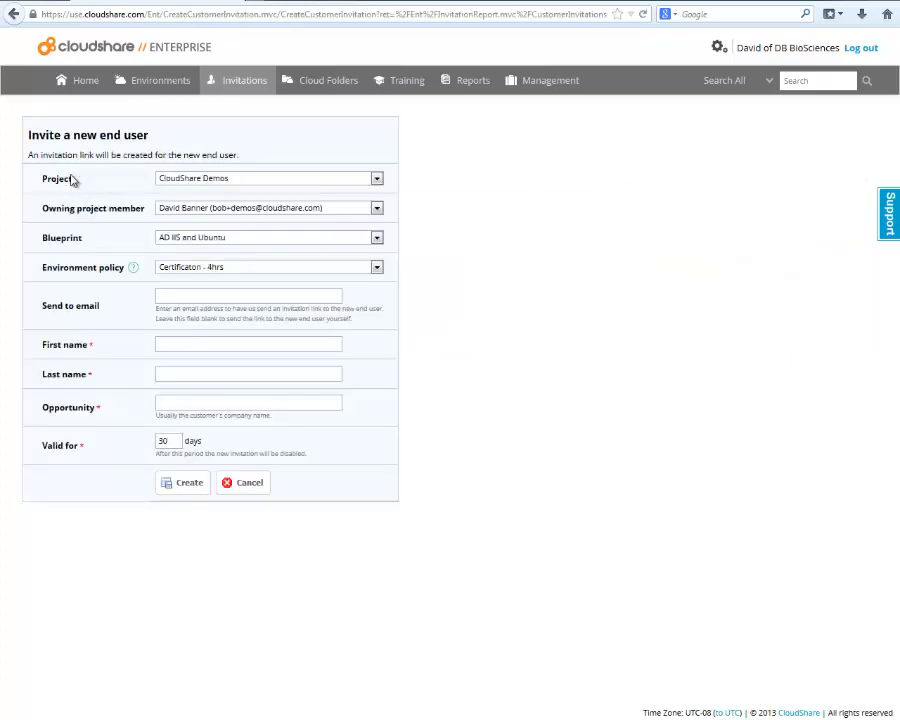
pyautogui.click(194, 240)
pyautogui.click(184, 356)
# Enter the second recipient's e-mail and names, opportunity 'Demo', and send the invitation.
pyautogui.click(172, 295)
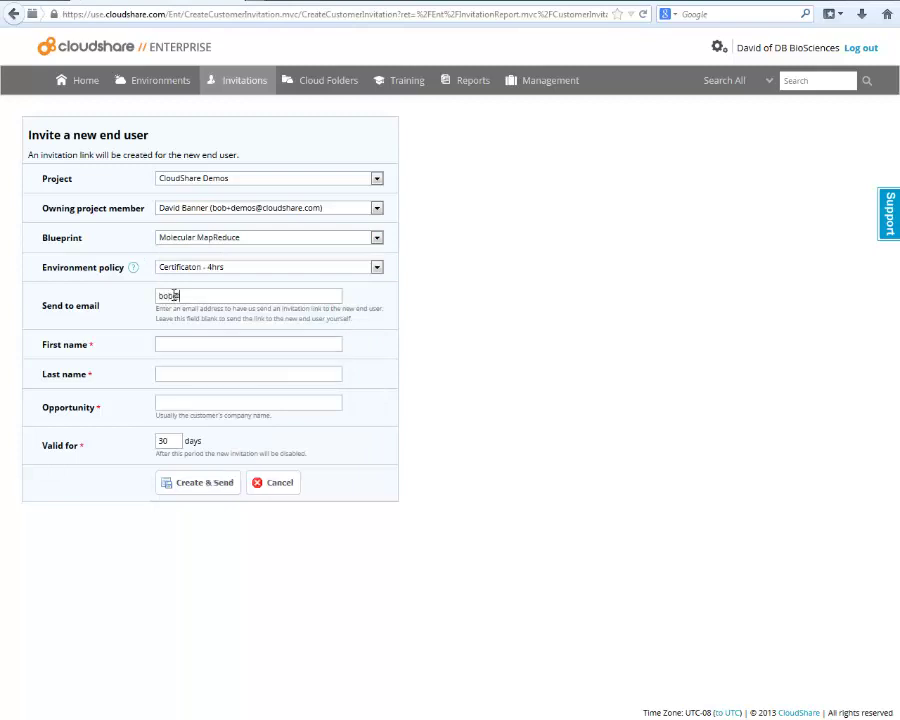
pyautogui.press('Tab')
pyautogui.press('Down')
pyautogui.press('Down')
pyautogui.press('Return')
pyautogui.press('Tab')
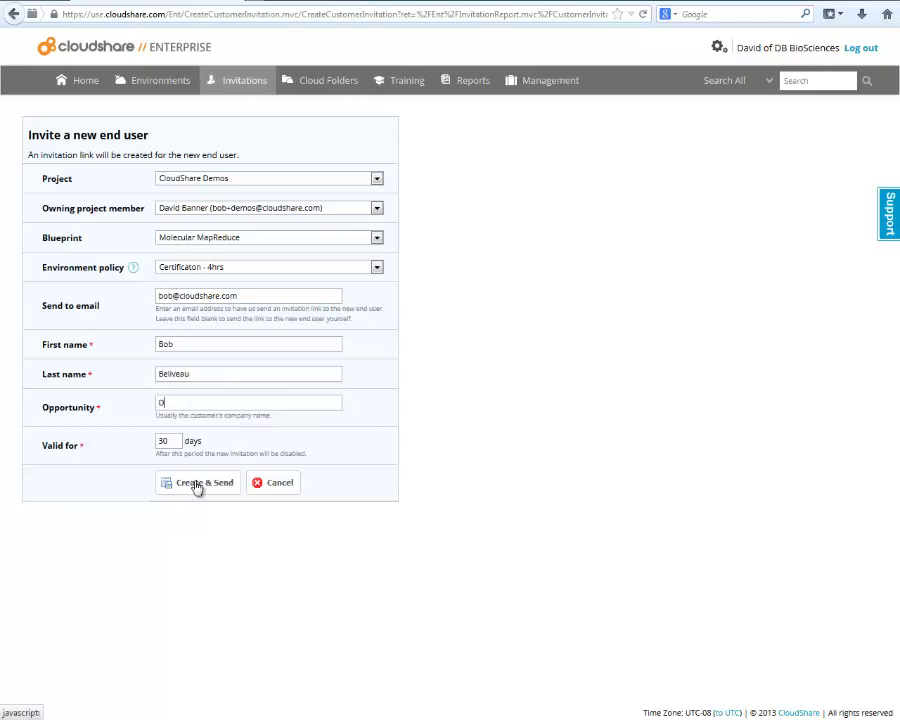
pyautogui.press('Tab')
pyautogui.click(197, 487)
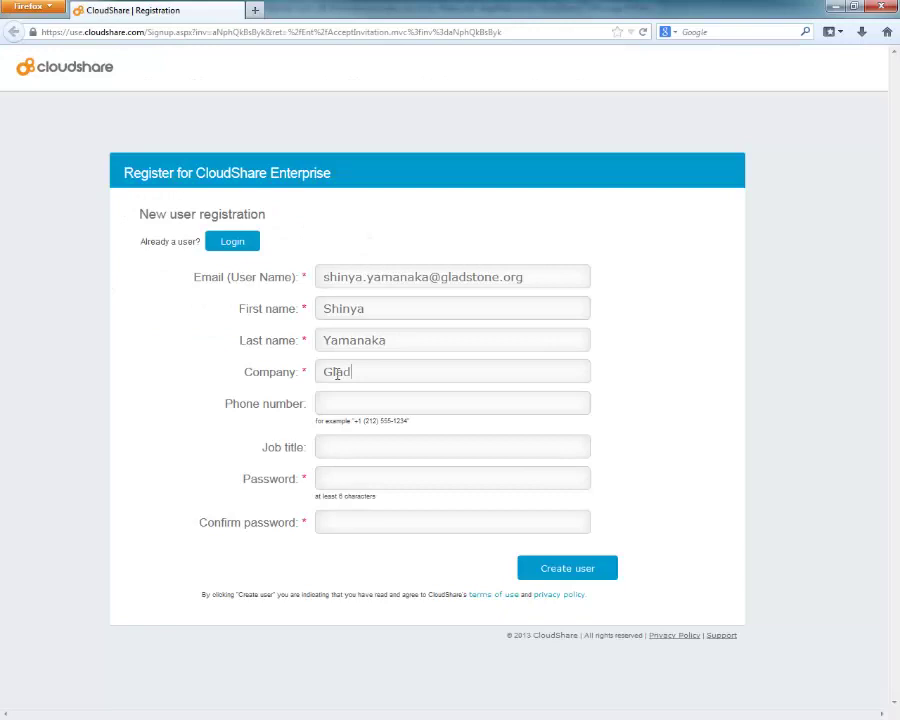
# Enter company 'Gladstone' and the account password on the registration form.
pyautogui.write('stone')
pyautogui.press('Tab')
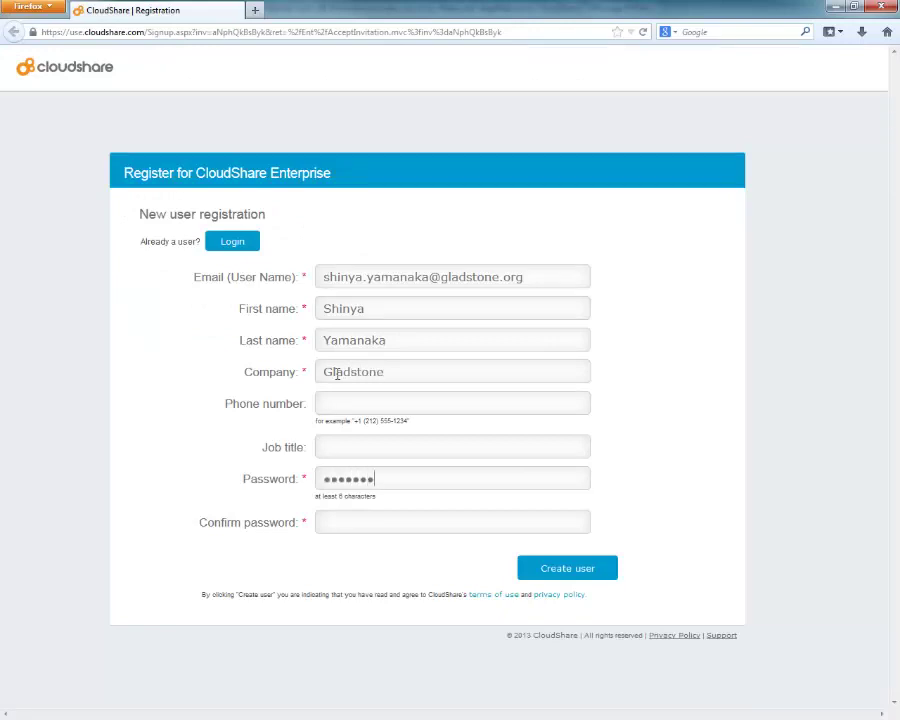
# Create the user, view the CentOS 6.3 Server's Services settings, then switch to Windows Server 2008.
pyautogui.click(546, 572)
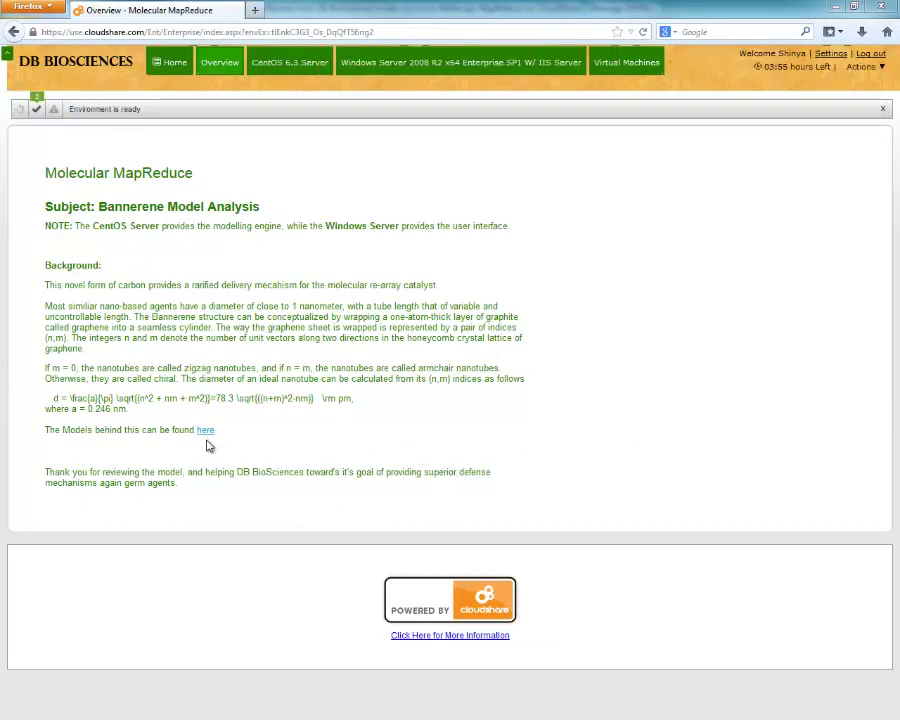
pyautogui.click(310, 68)
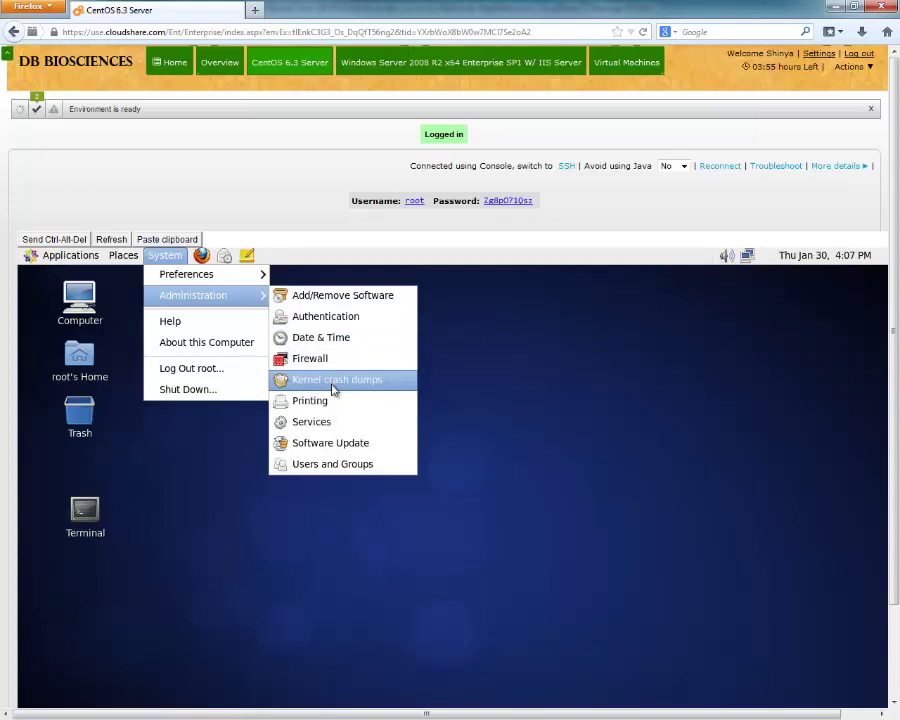
pyautogui.click(319, 431)
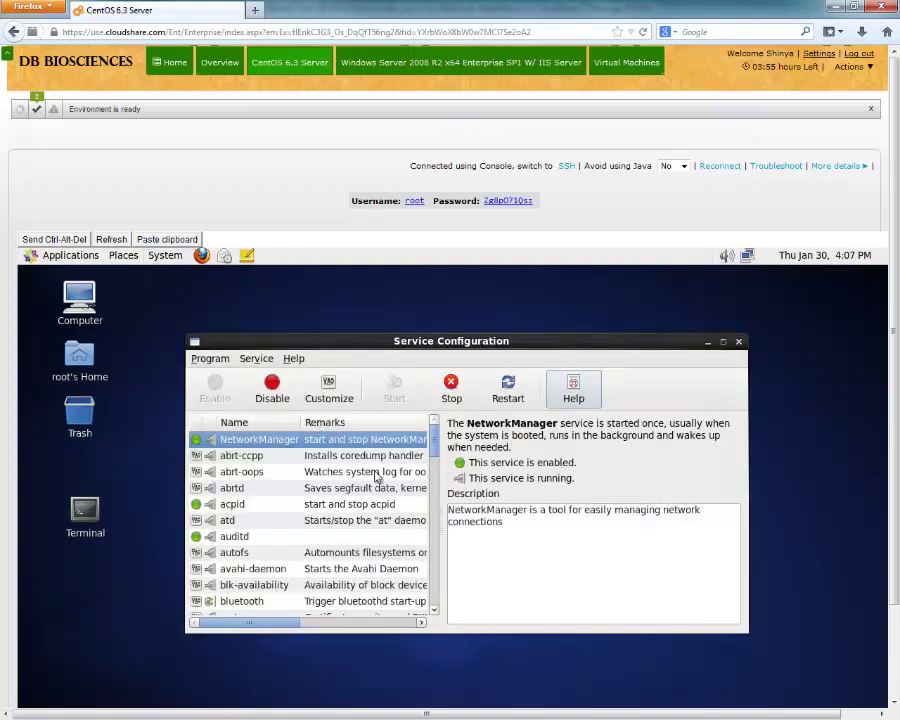
pyautogui.click(430, 64)
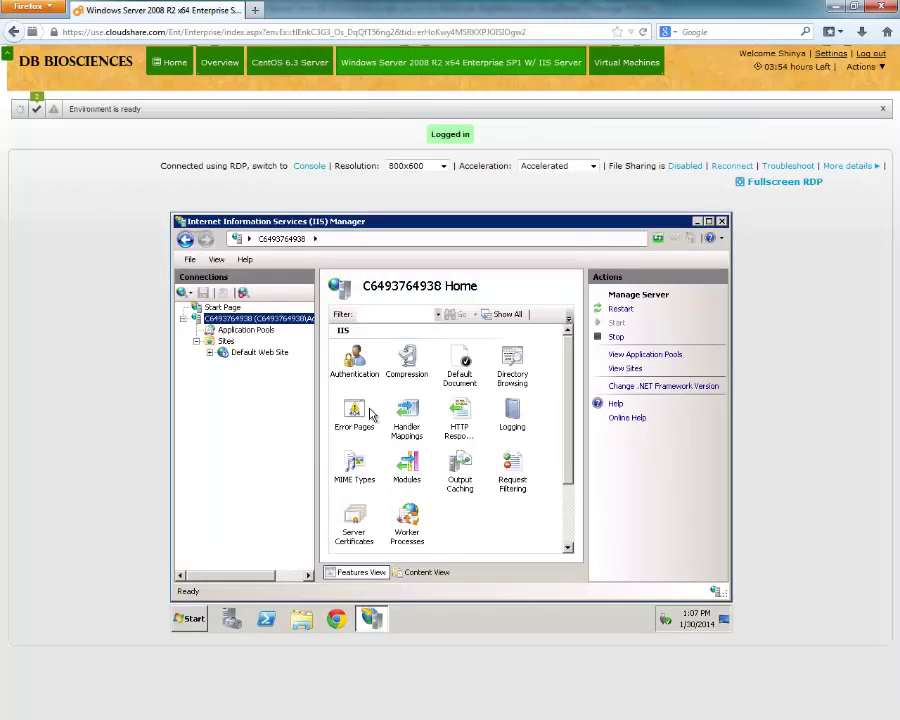
# Browse the Windows Server's IIS features and Administrative Tools, then review the Virtual Machines list and Overview.
pyautogui.click(571, 528)
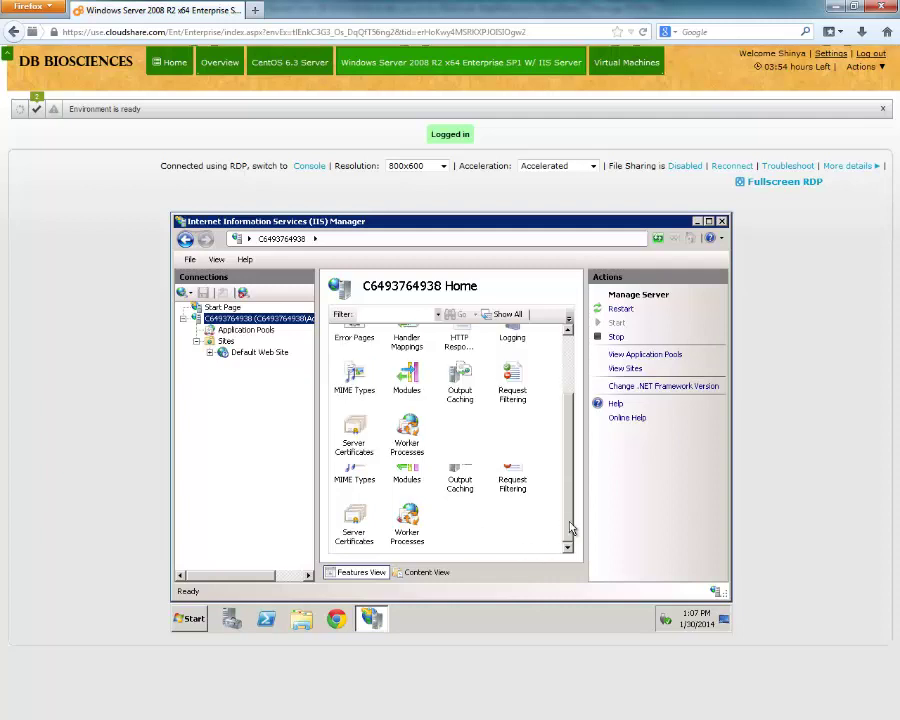
pyautogui.click(188, 620)
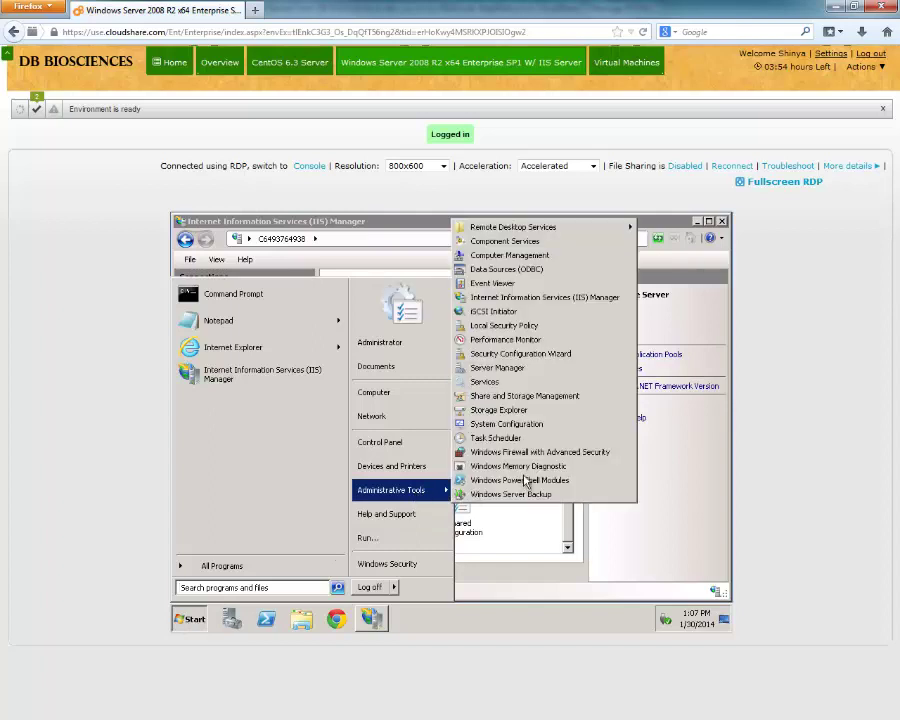
pyautogui.moveTo(391, 490)
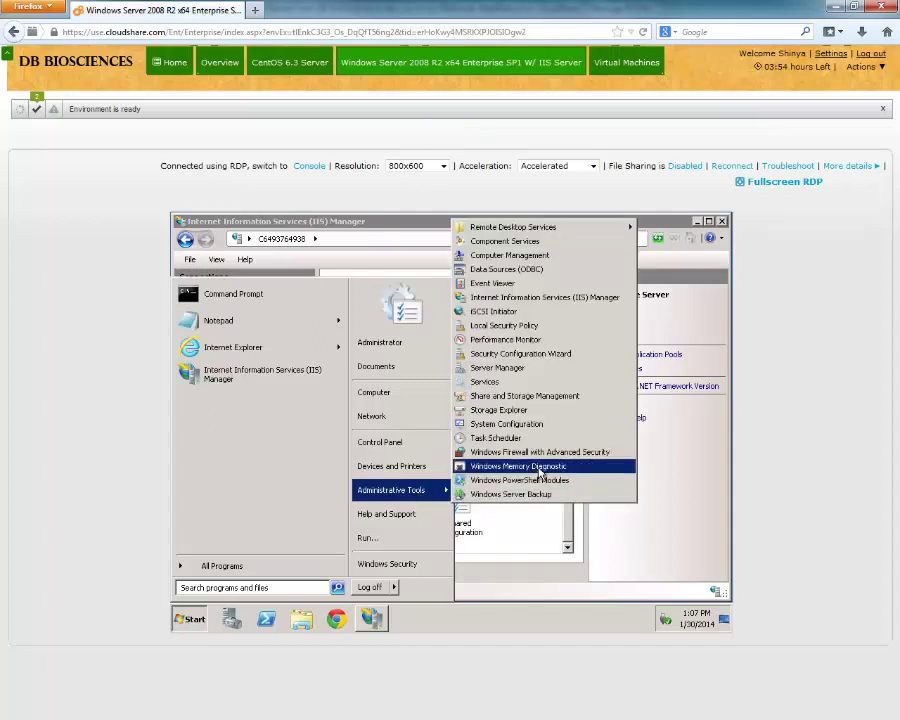
pyautogui.click(634, 62)
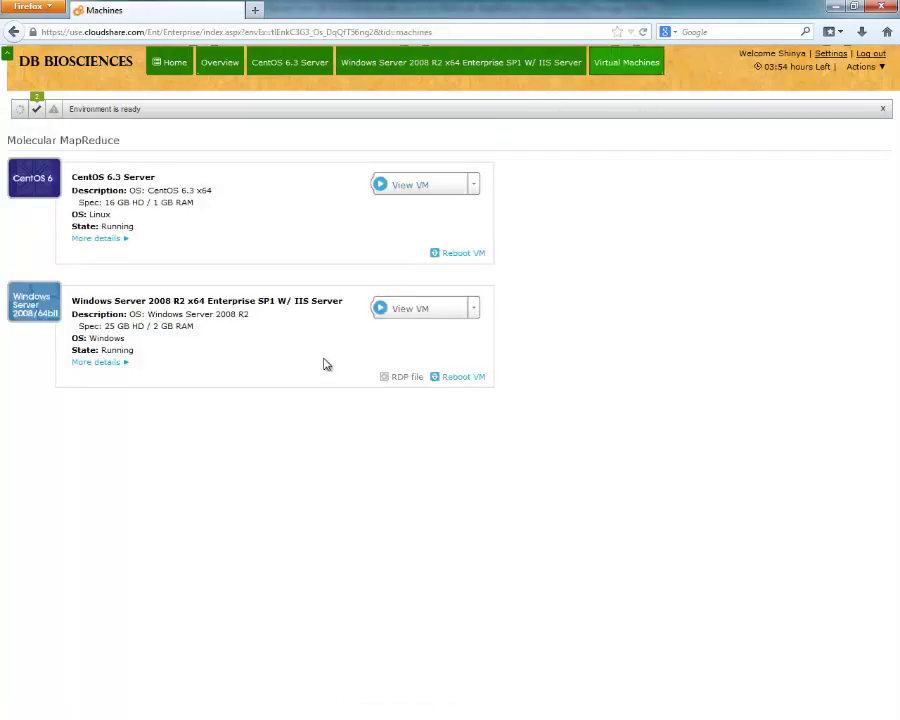
pyautogui.click(226, 64)
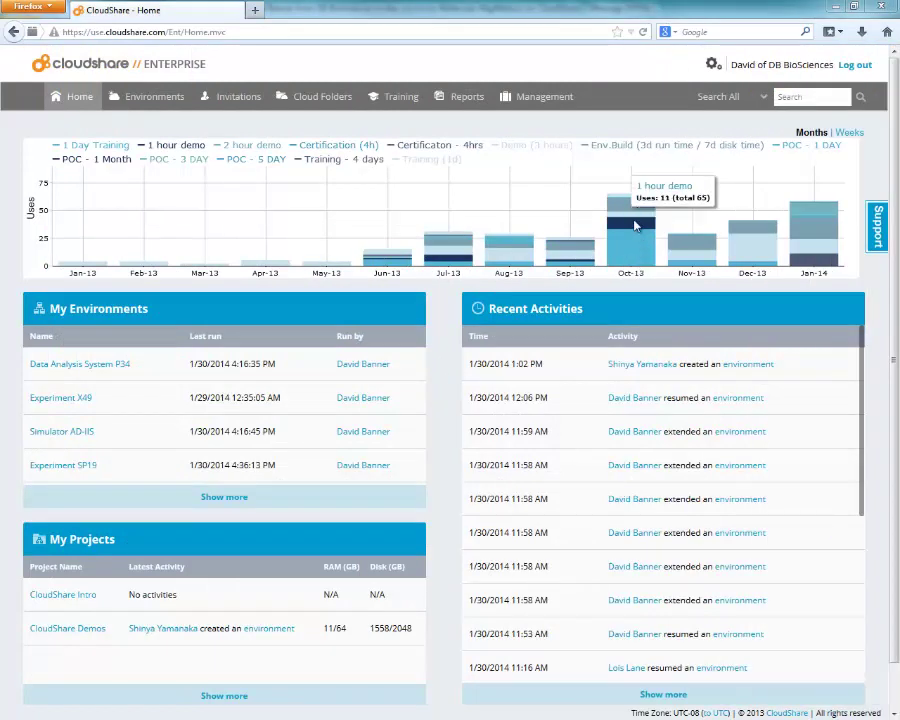
pyautogui.moveTo(466, 96)
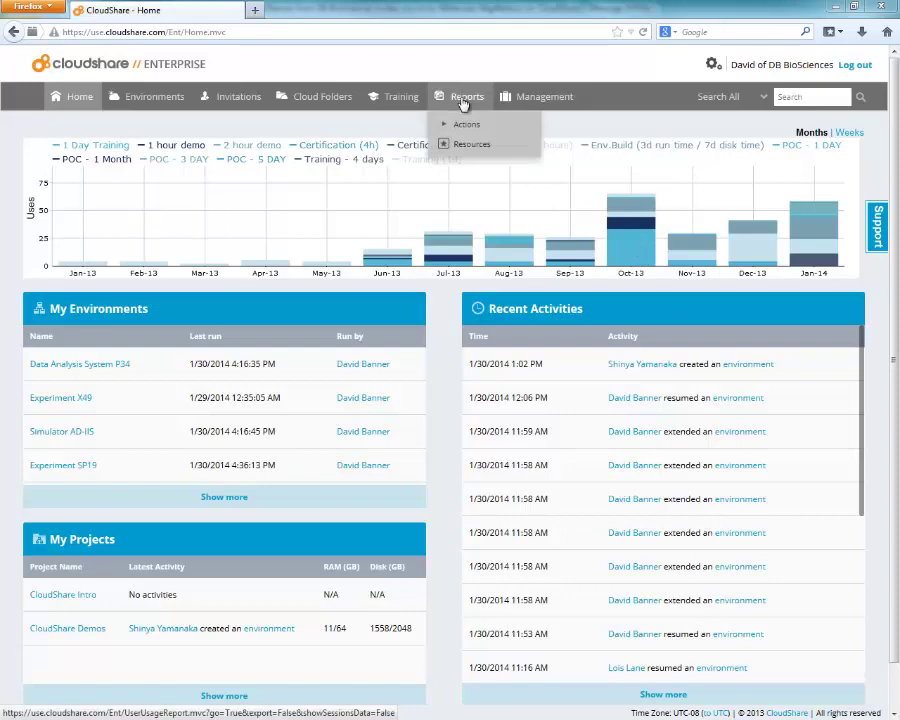
# View today's User Usage Report, then switch to the Resources usage report.
pyautogui.click(462, 133)
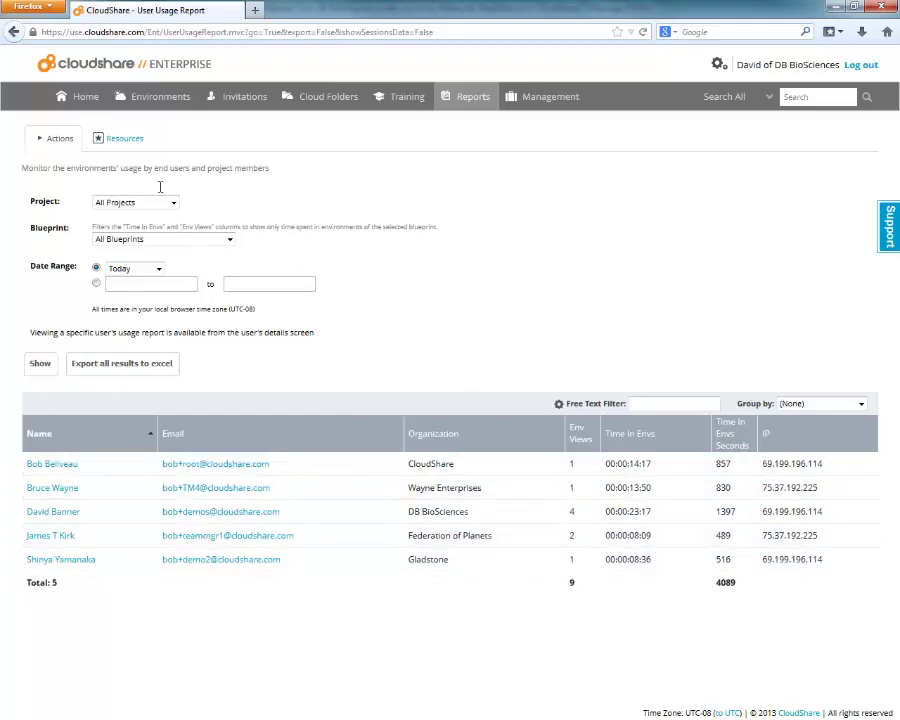
pyautogui.click(118, 141)
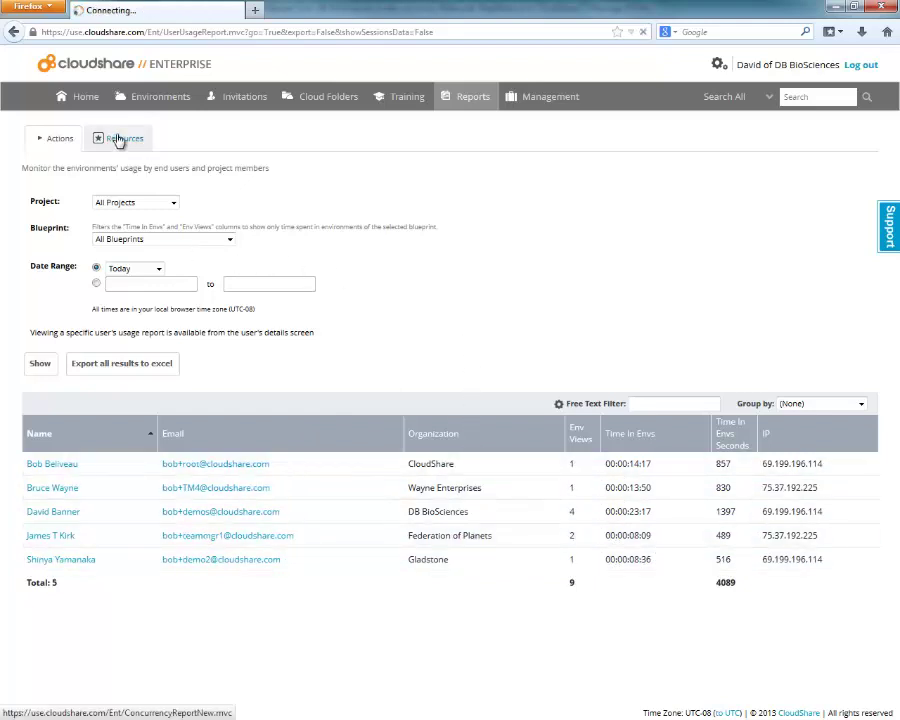
# Generate last month's resource usage report, review daily memory and disk usage, then open End User Invitations.
pyautogui.click(440, 333)
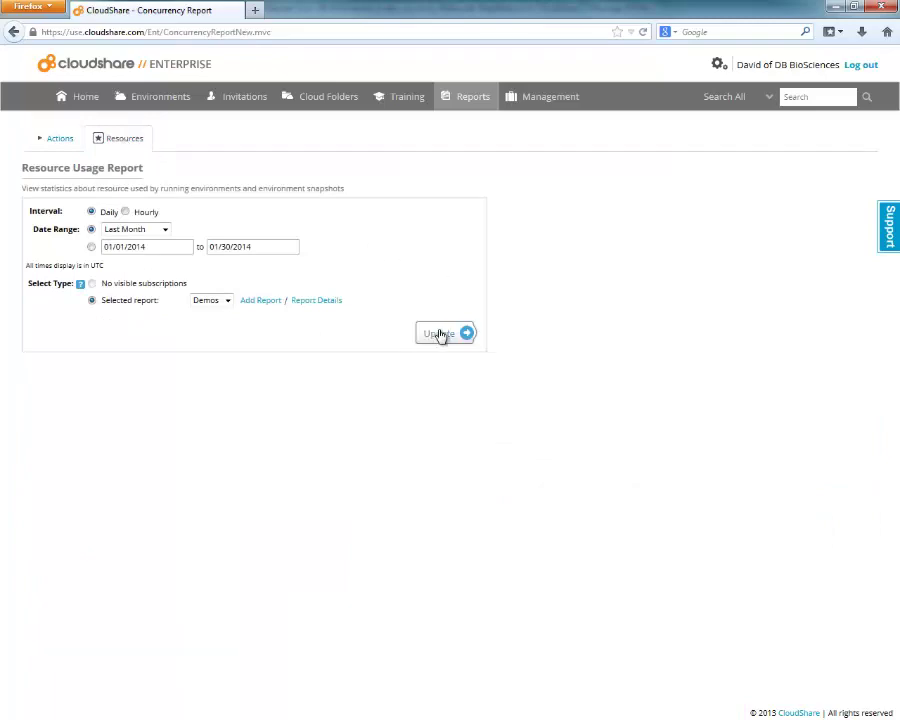
pyautogui.scroll(-2, 343, 432)
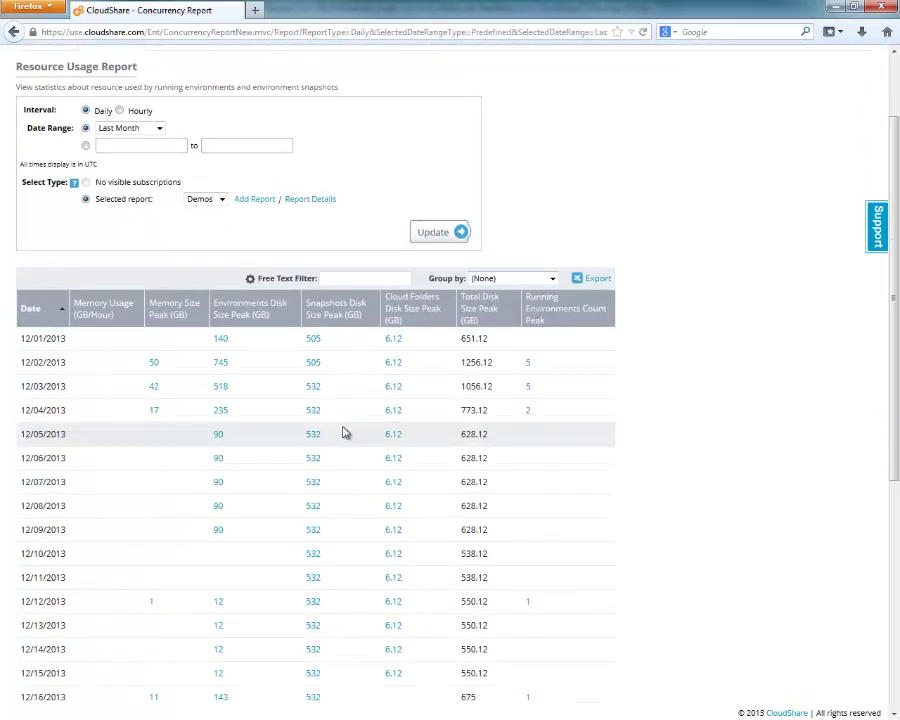
pyautogui.scroll(-1, 343, 432)
pyautogui.scroll(3, 343, 432)
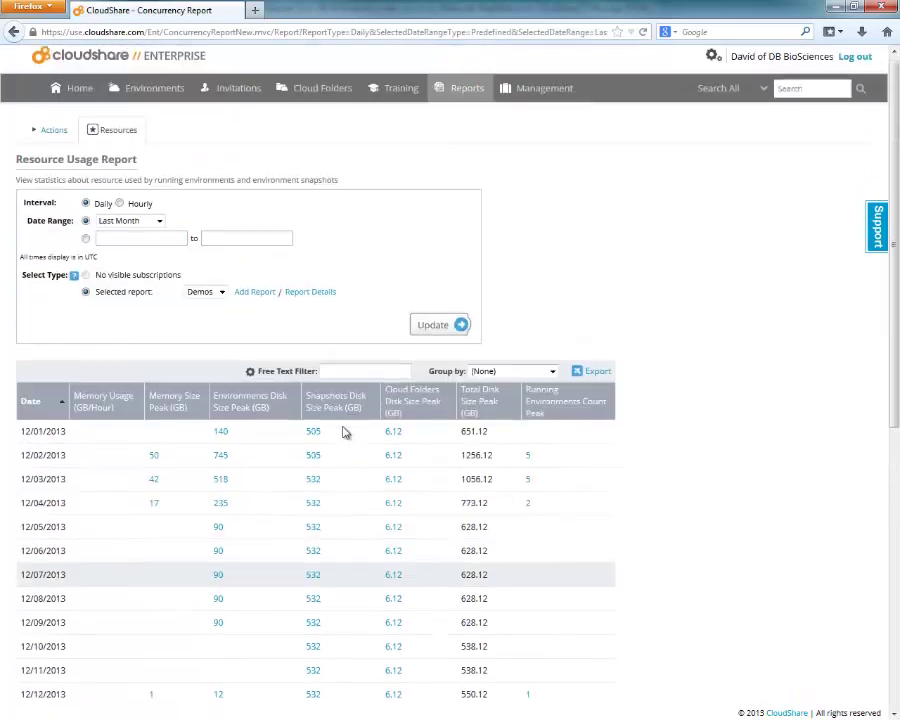
pyautogui.moveTo(237, 97)
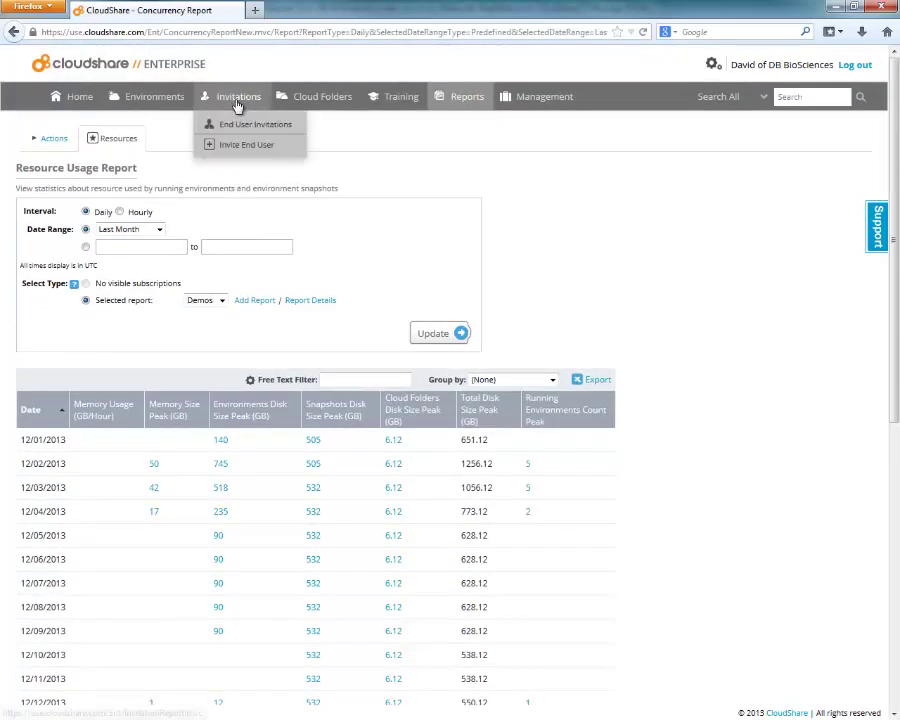
pyautogui.click(237, 125)
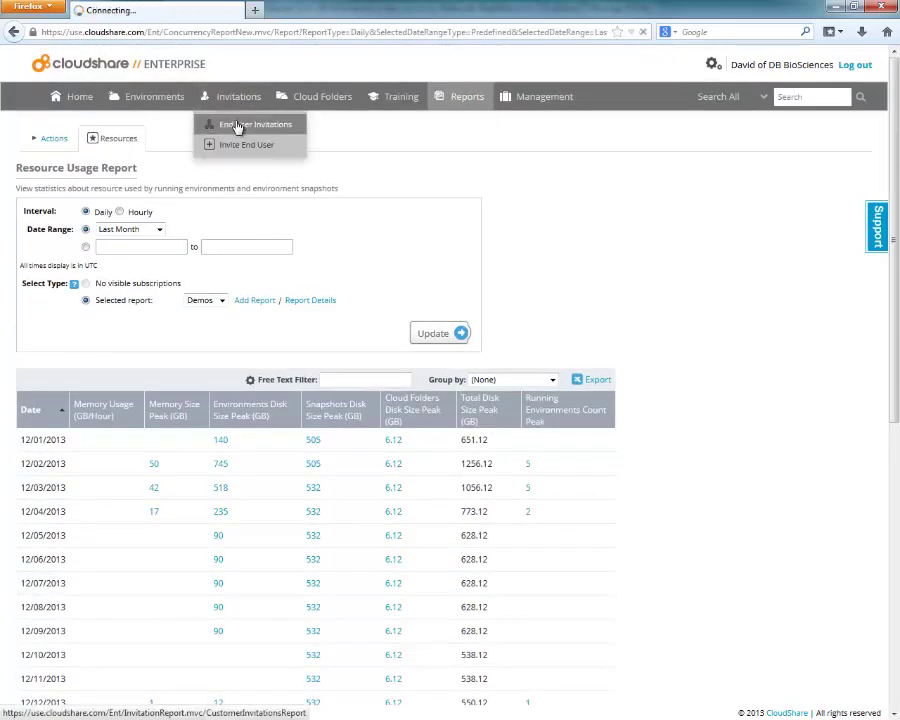